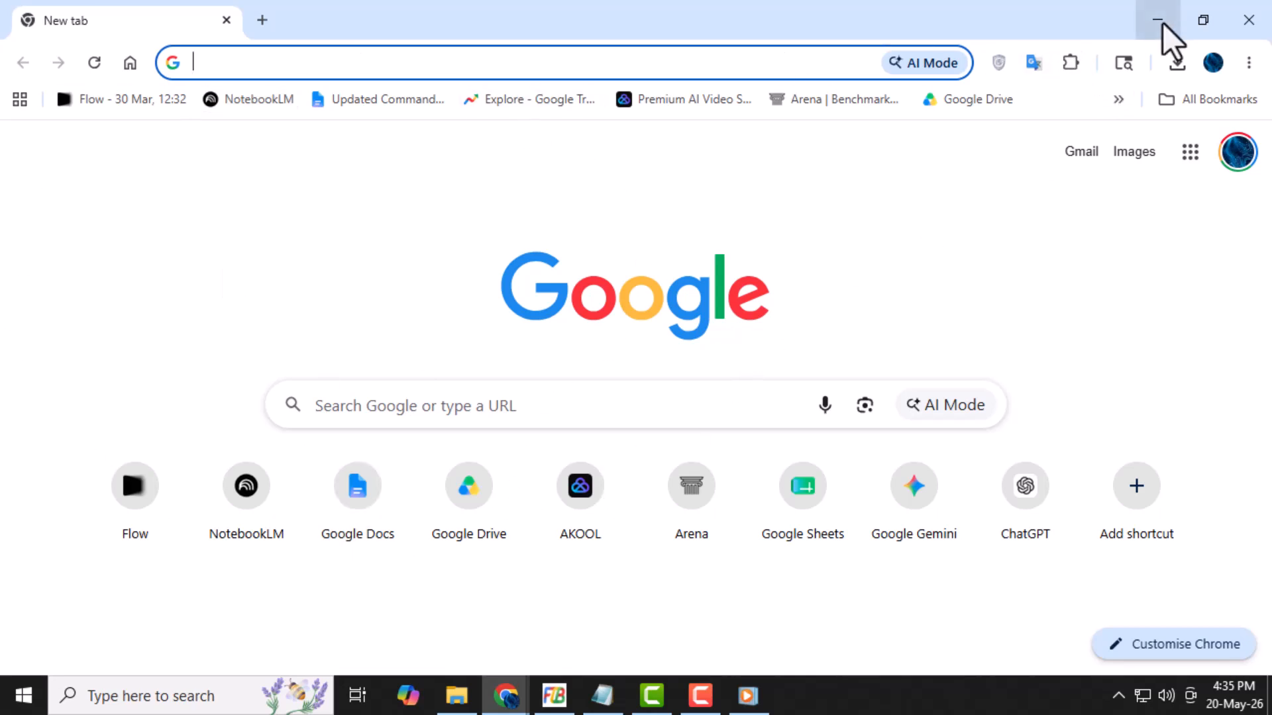
# - Open the Gemini website and dismiss the Create with Gemini Omni notice
pyautogui.click(213, 63)
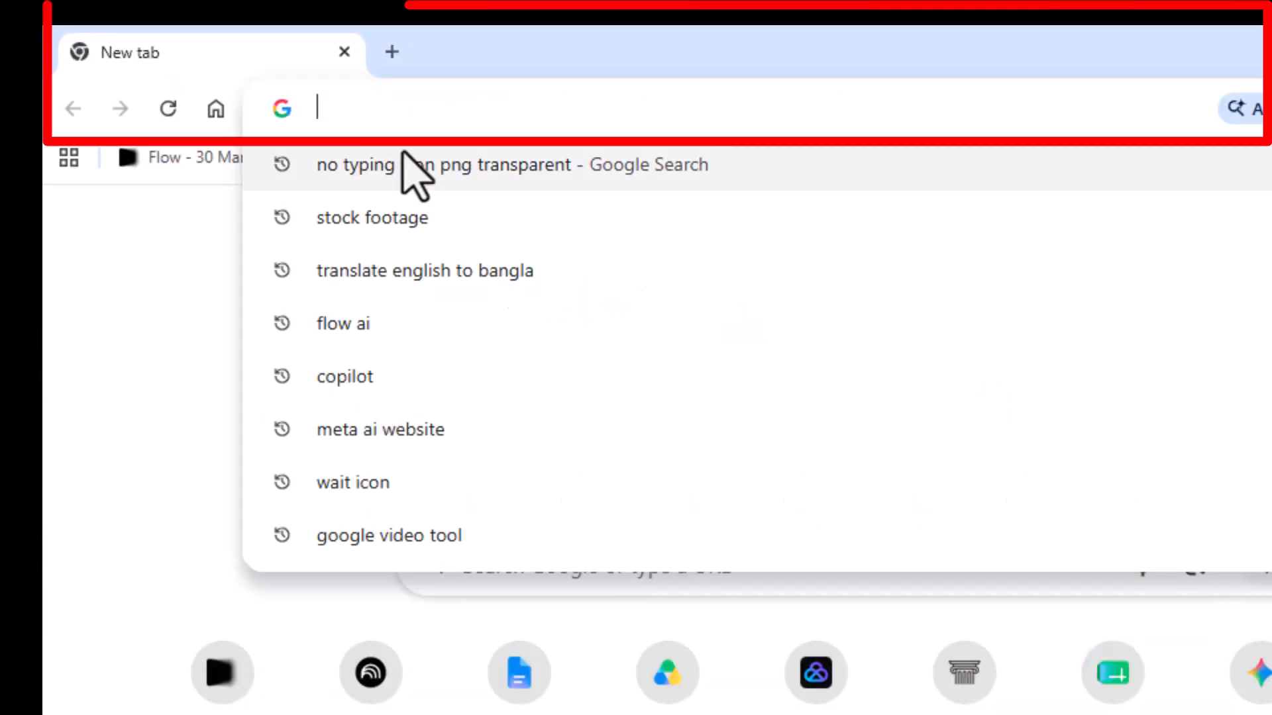
pyautogui.write('ge')
pyautogui.press('Return')
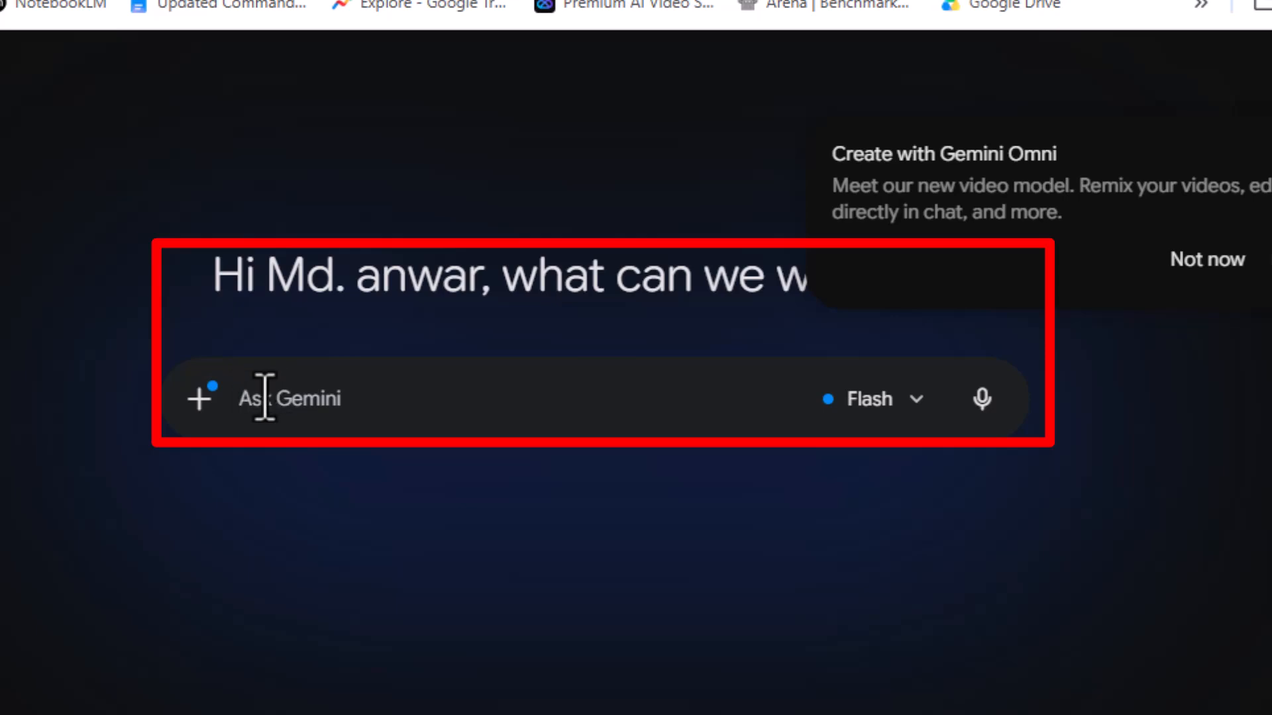
pyautogui.click(1248, 257)
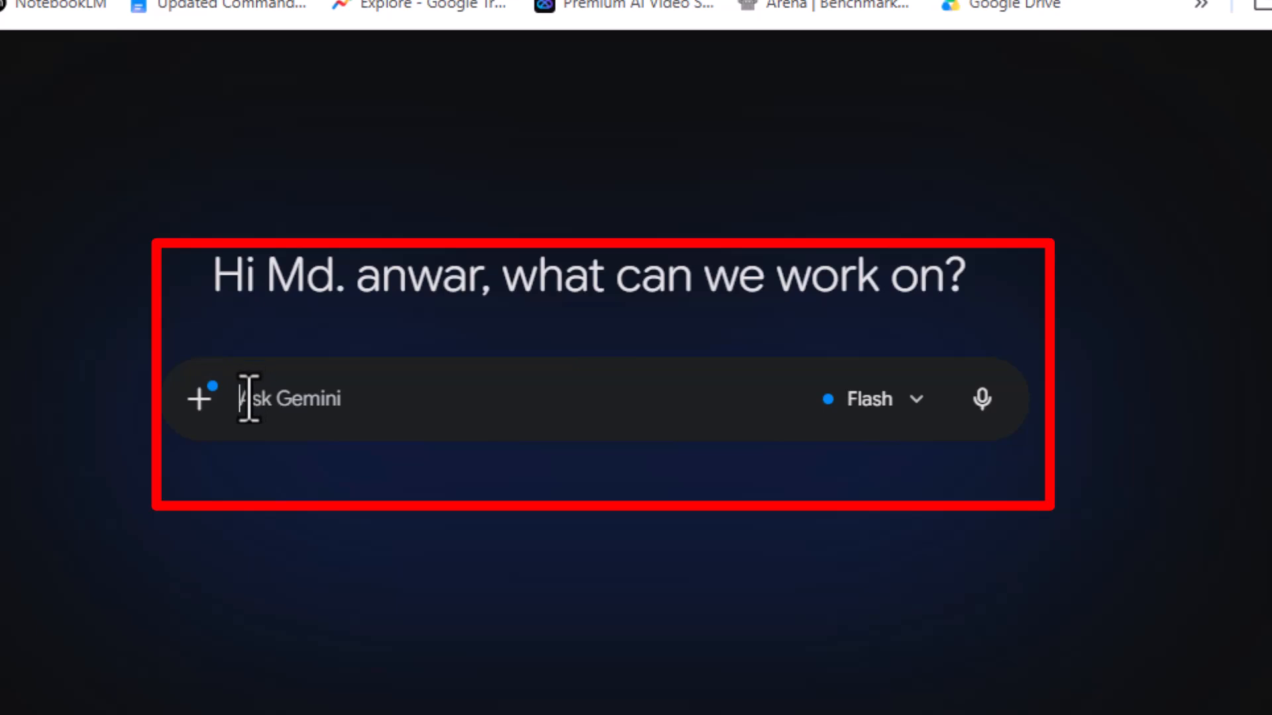
# - Ask Gemini to create a Freelance Project Expense Tracker with Date, Client Name, Project Category and Total Amount columns and 50 realistic dummy entries
pyautogui.write('"Create a Freelance Project Expense Tracker. Include specific columns for Date, Client Name, Project Category, and Total Amount. Generate 50 realistic dummy entries."')
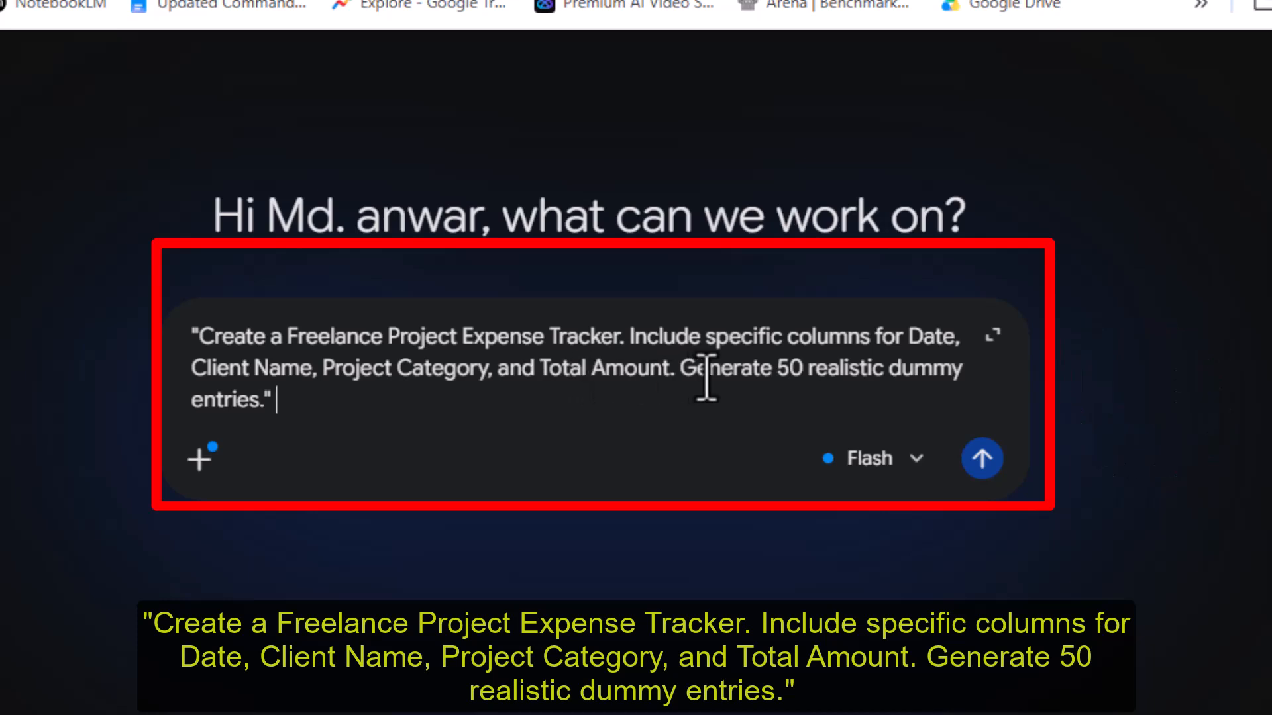
pyautogui.click(284, 399)
pyautogui.moveTo(307, 403); pyautogui.dragTo(170, 340)
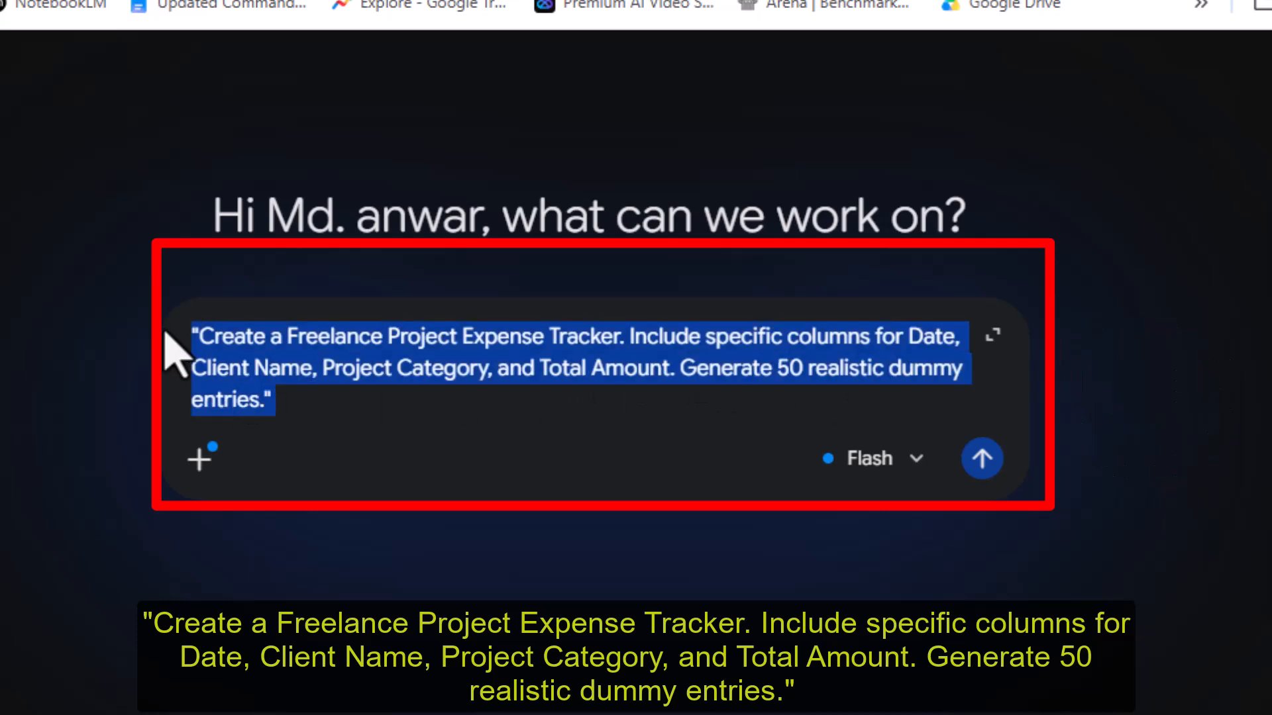
pyautogui.click(332, 414)
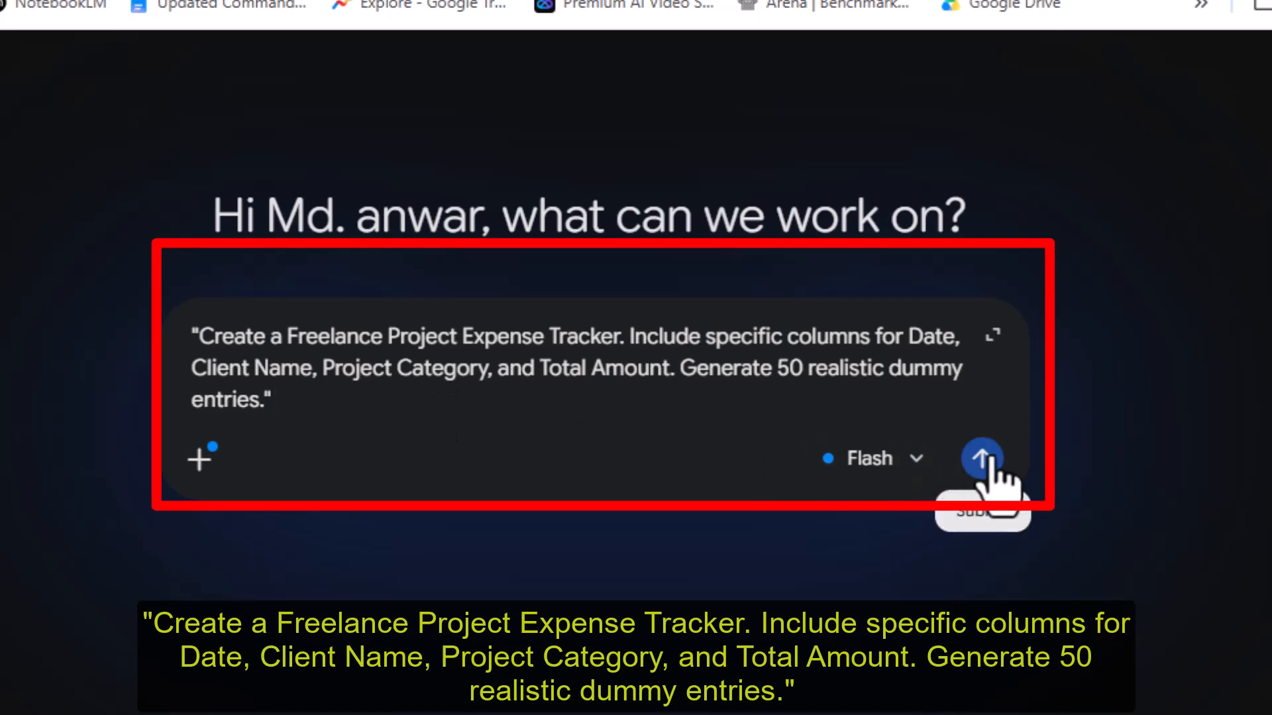
pyautogui.click(982, 459)
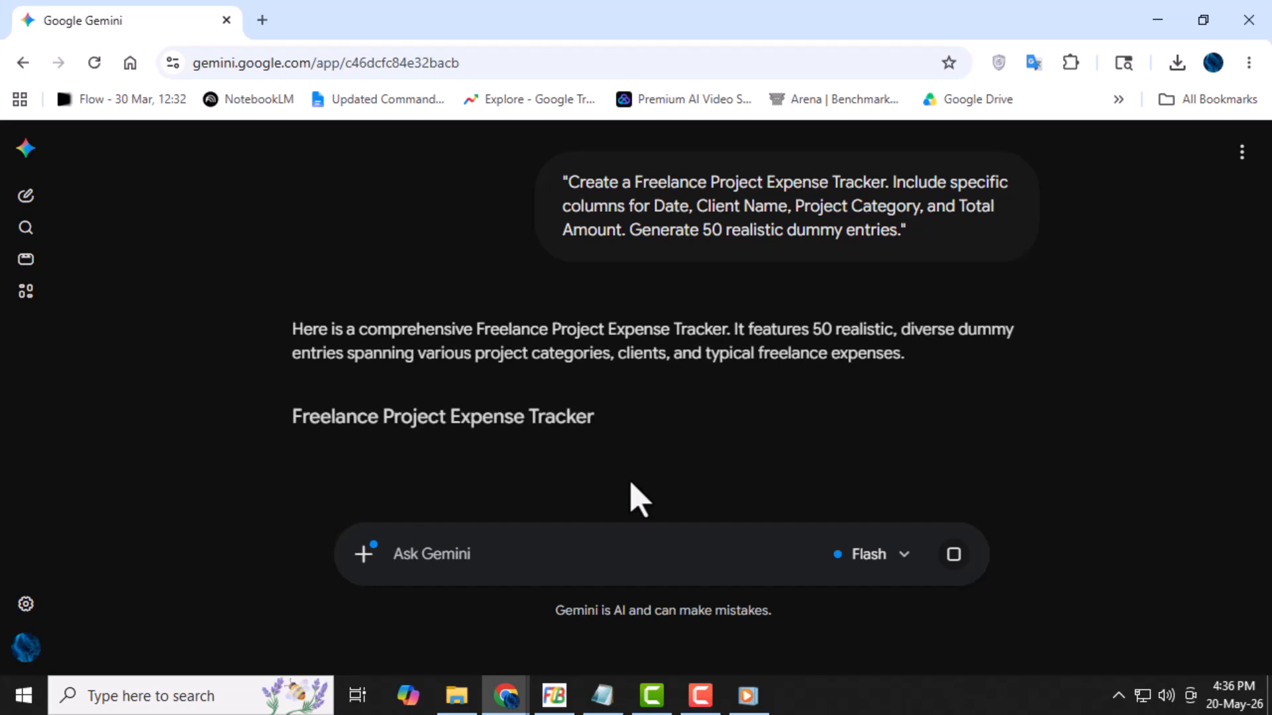
# - Review the generated Freelance Project Expense Tracker table from its first entries through the closing tax prep notes
pyautogui.scroll(-4, 579, 434)
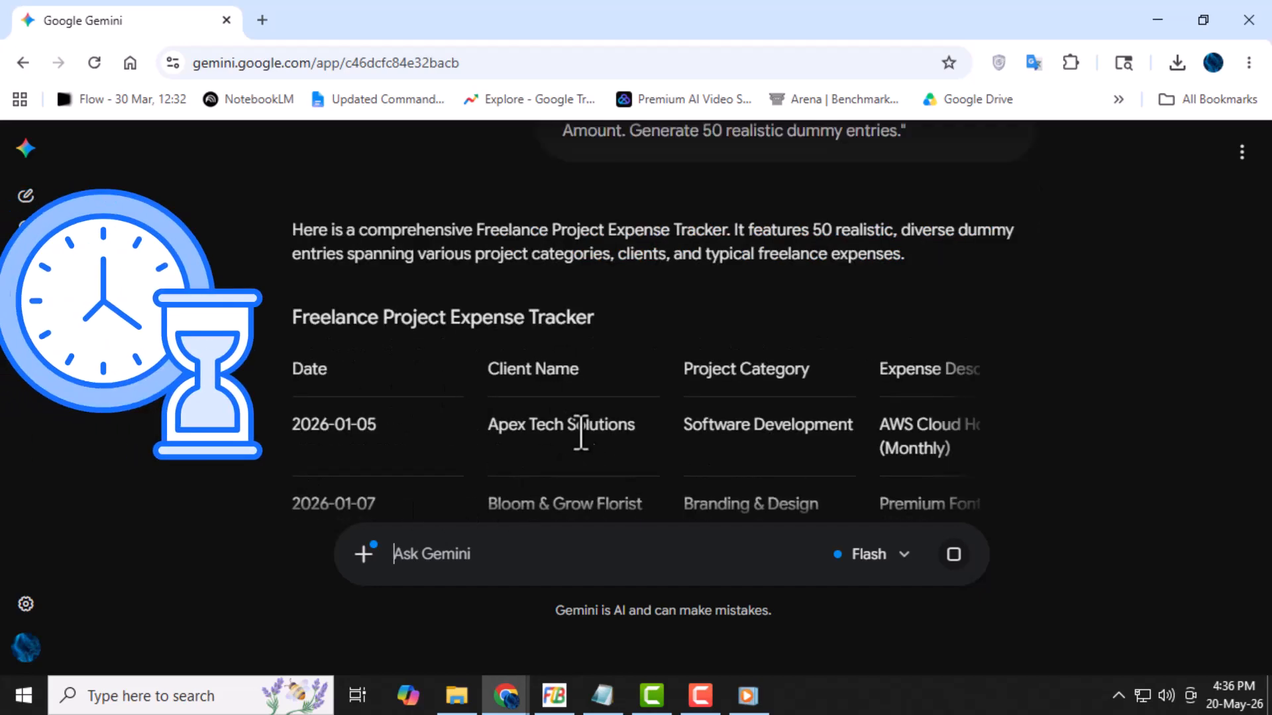
pyautogui.scroll(-20, 374, 391)
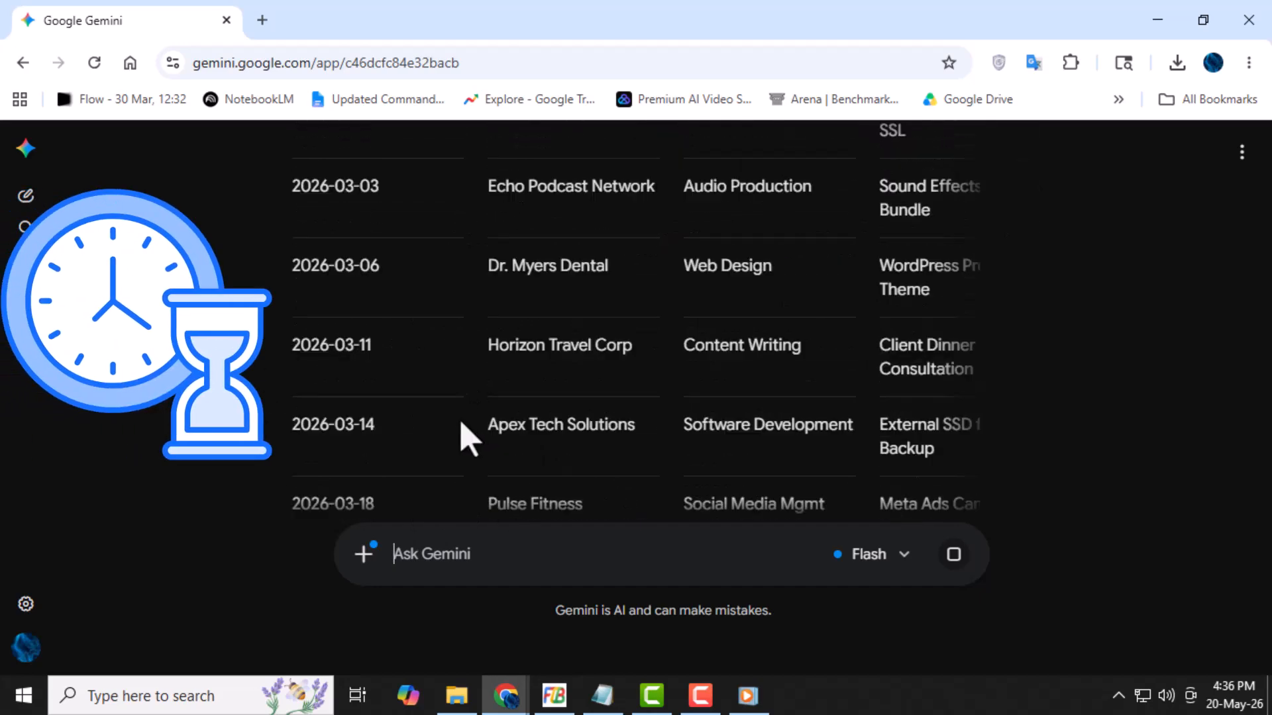
pyautogui.scroll(-13, 718, 442)
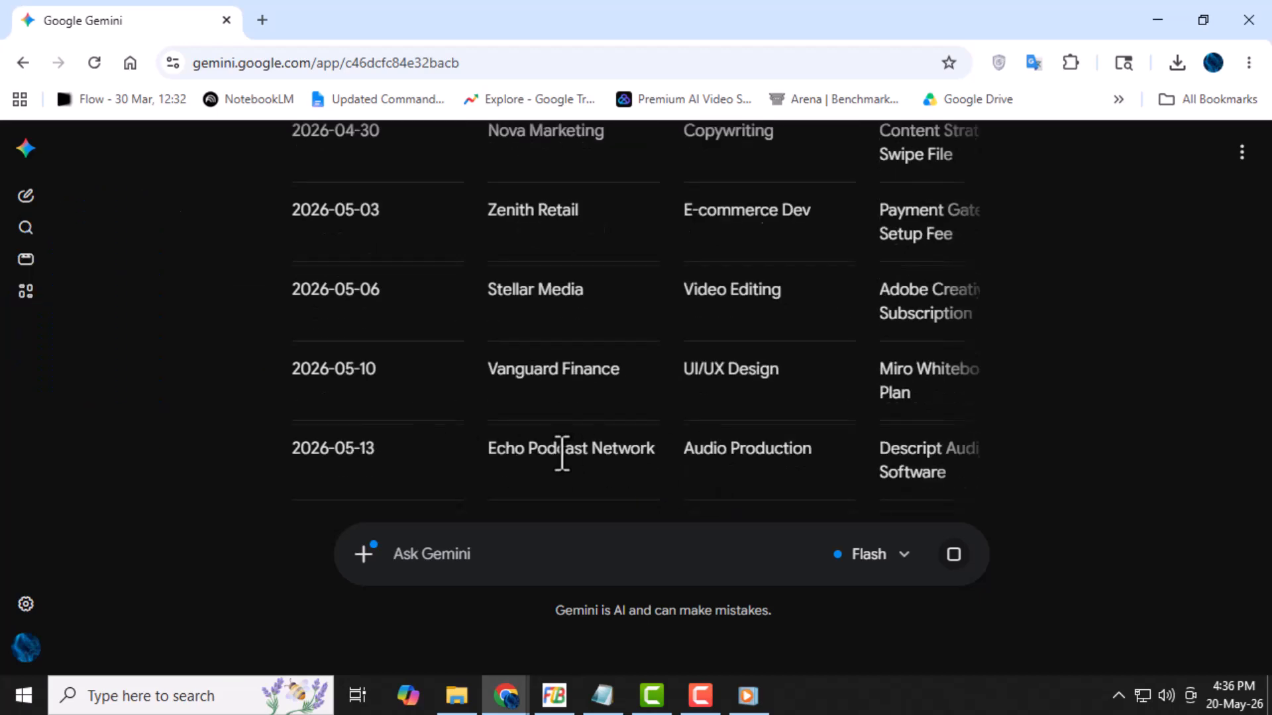
pyautogui.scroll(-15, 563, 453)
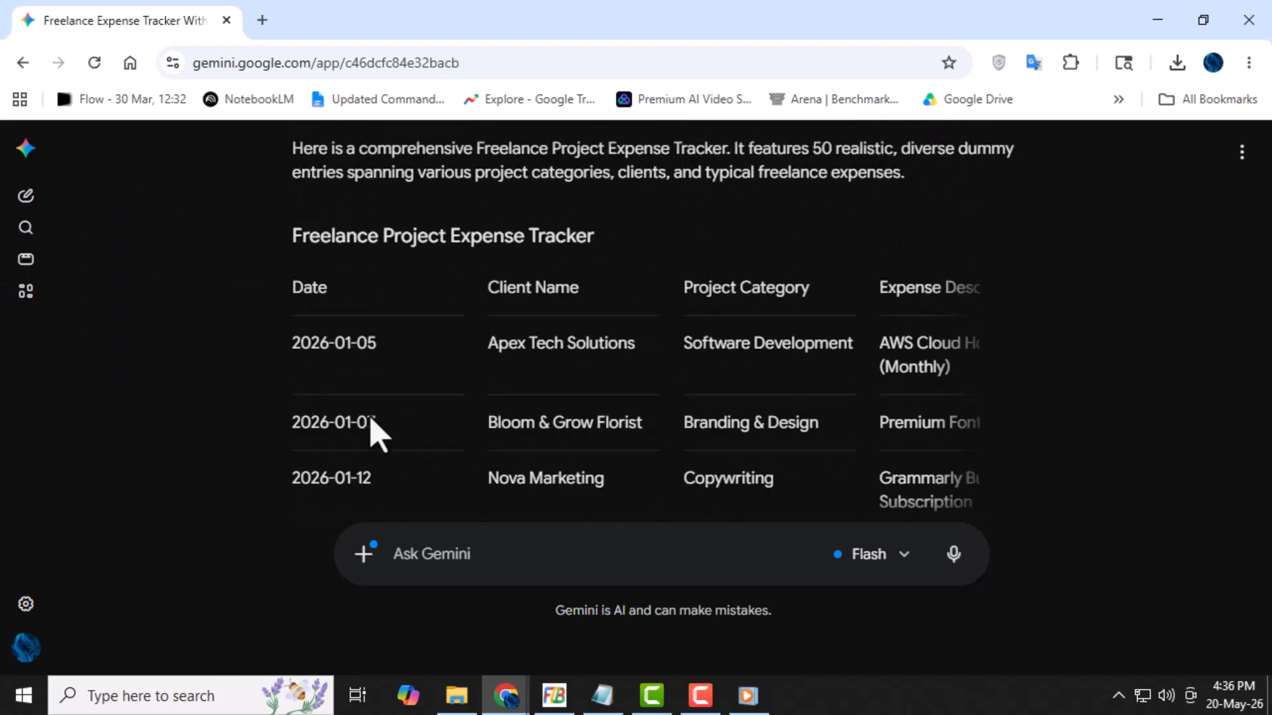
pyautogui.scroll(-20, 372, 423)
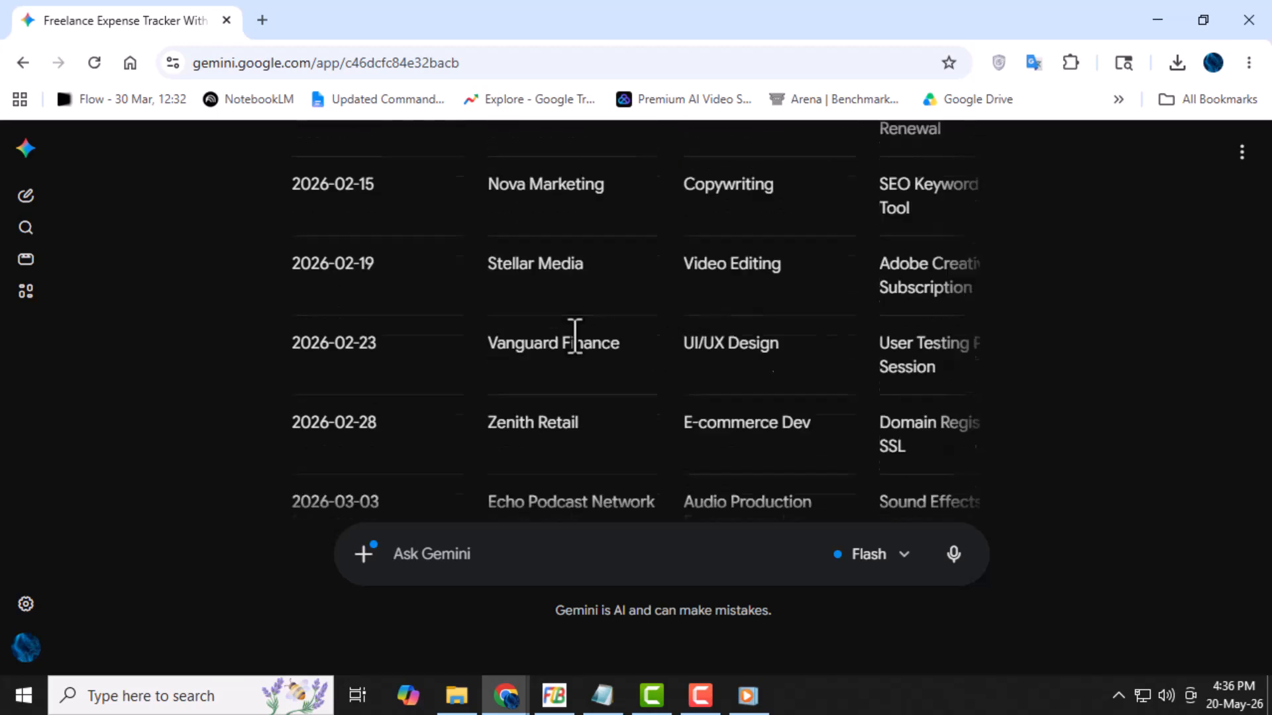
pyautogui.scroll(-20, 537, 405)
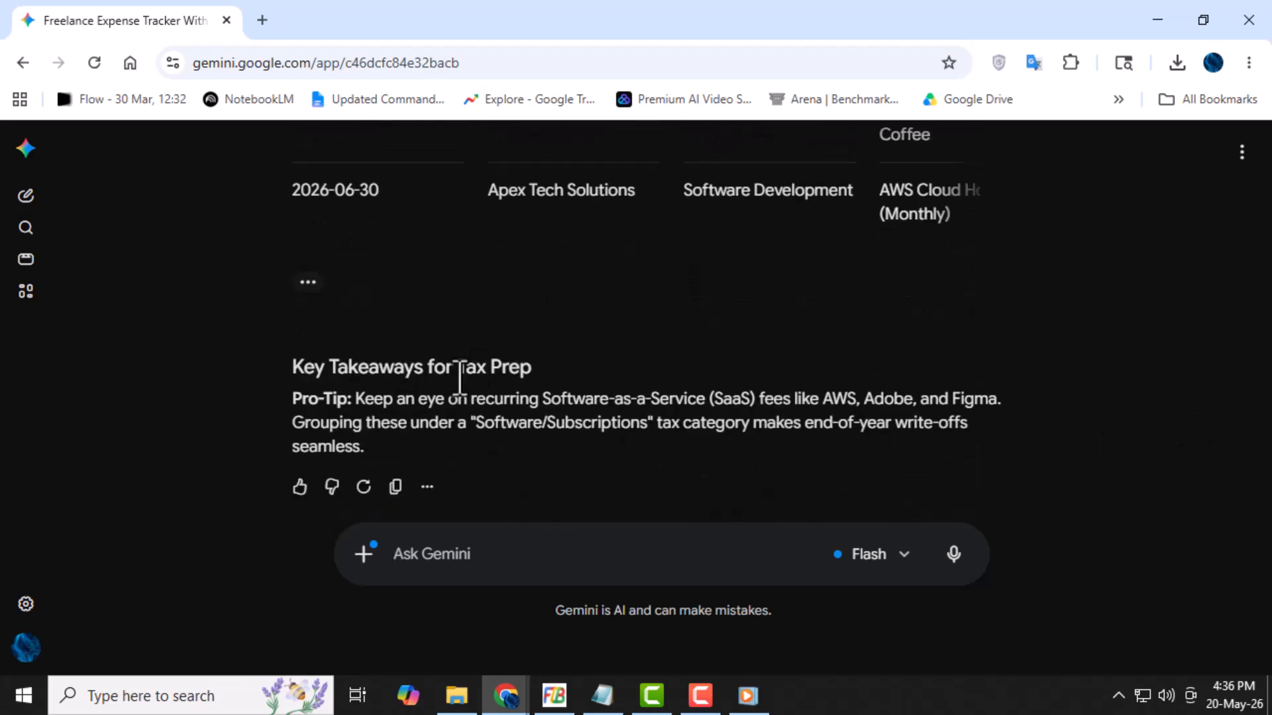
pyautogui.scroll(3, 460, 391)
pyautogui.scroll(-3, 471, 375)
pyautogui.scroll(3, 479, 457)
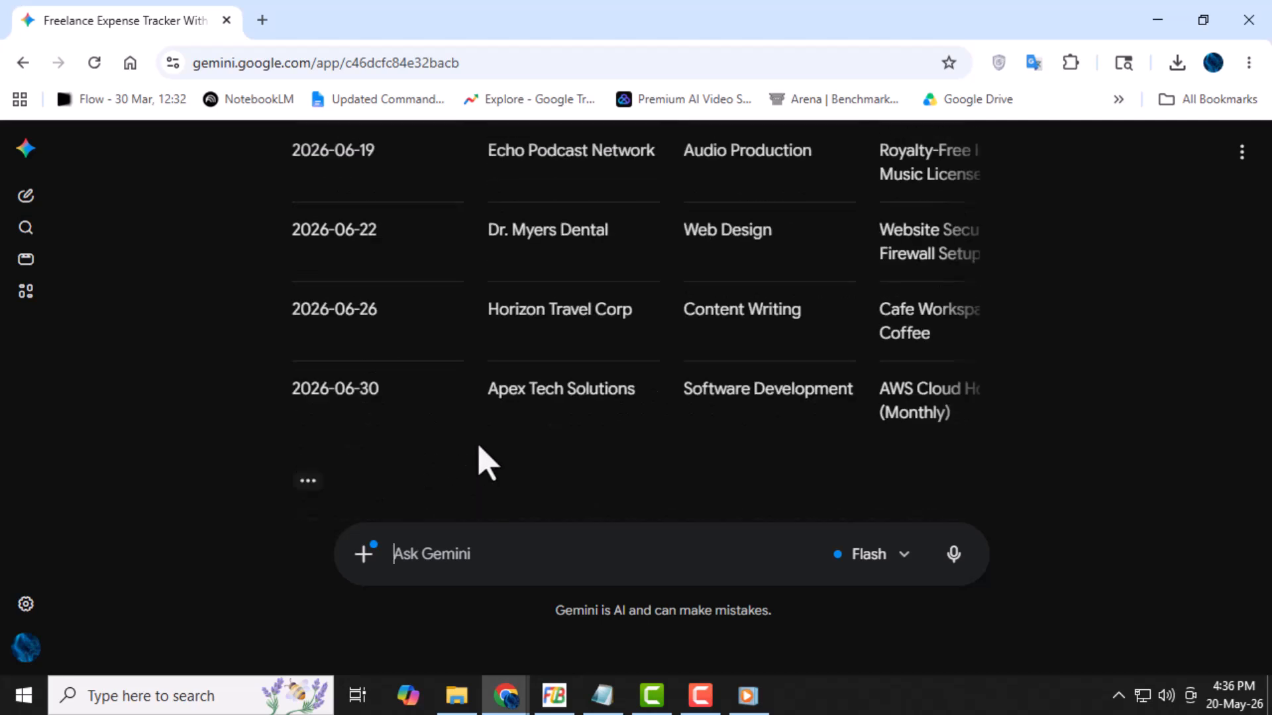
pyautogui.click(307, 481)
pyautogui.click(665, 485)
pyautogui.scroll(20, 539, 426)
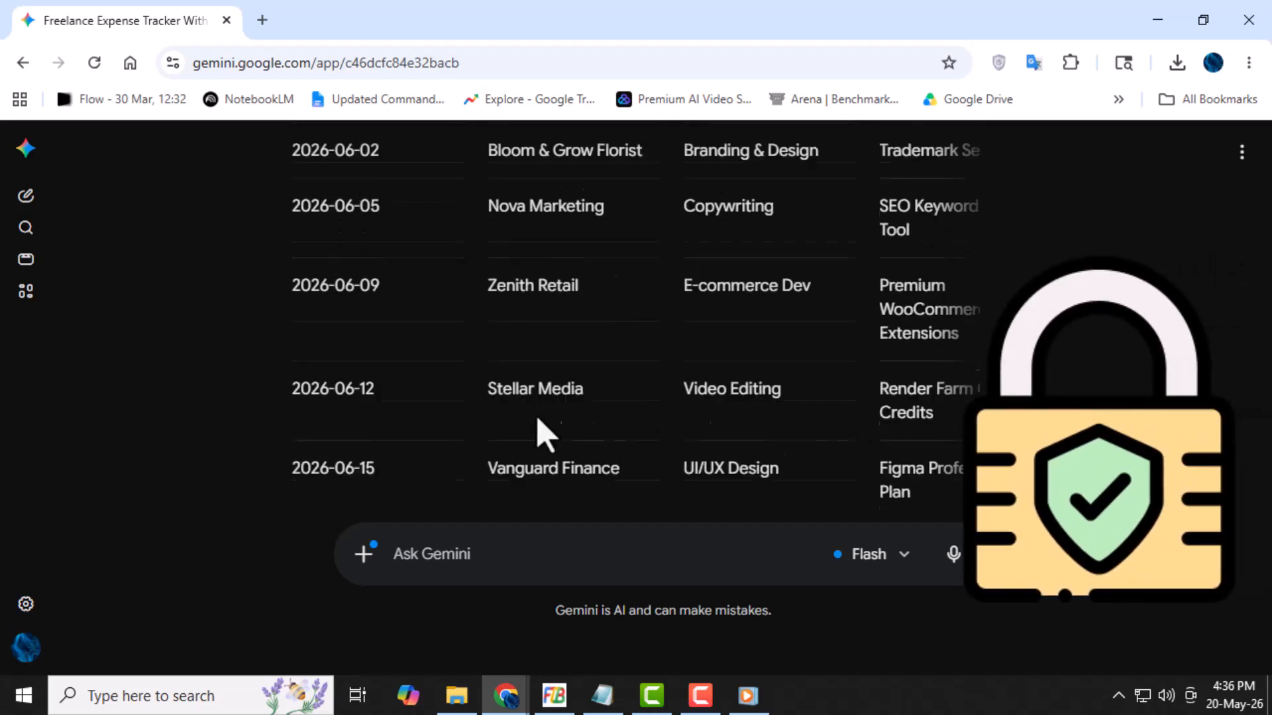
pyautogui.scroll(-15, 609, 255)
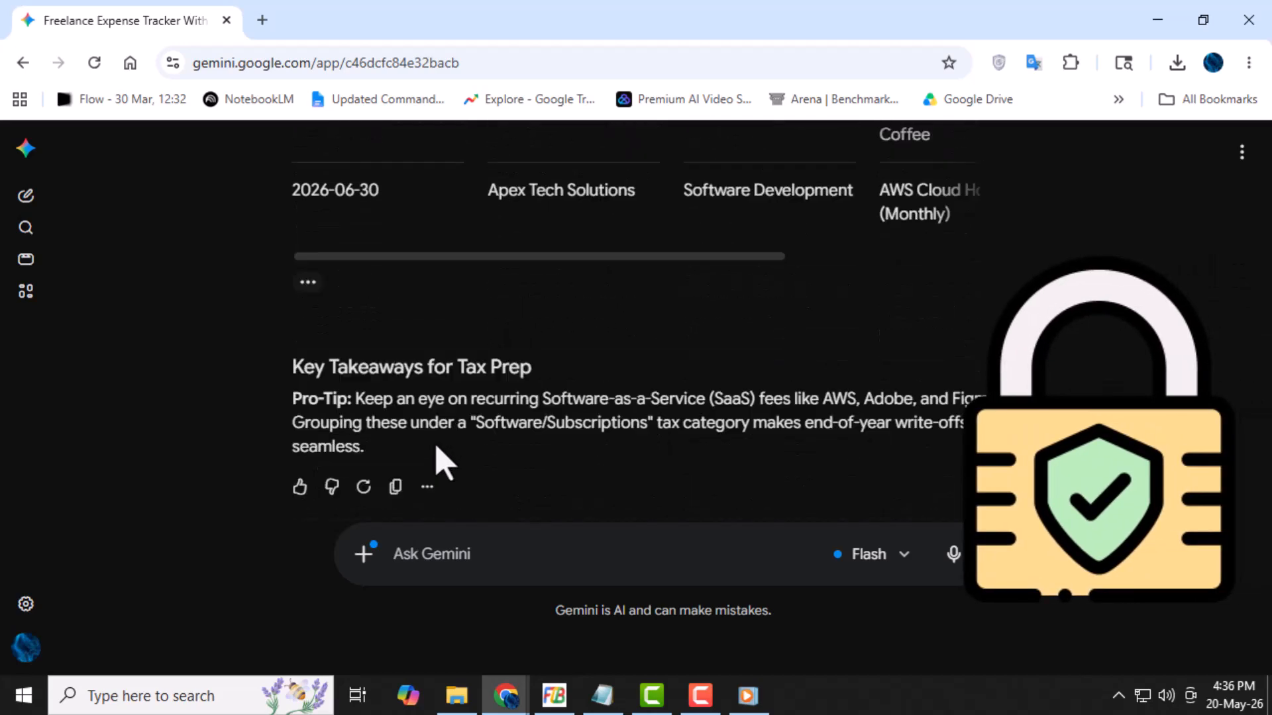
# - Export the expense tracker table to Google Sheets and open the new spreadsheet
pyautogui.click(308, 283)
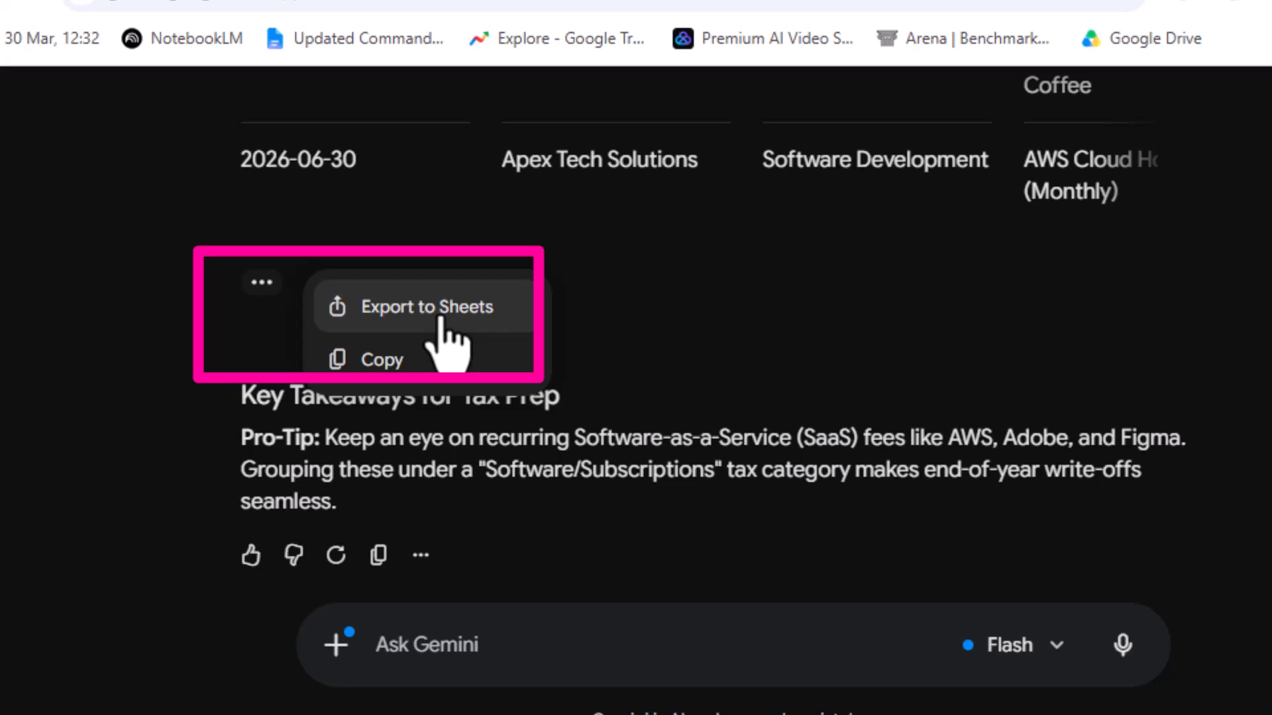
pyautogui.click(439, 318)
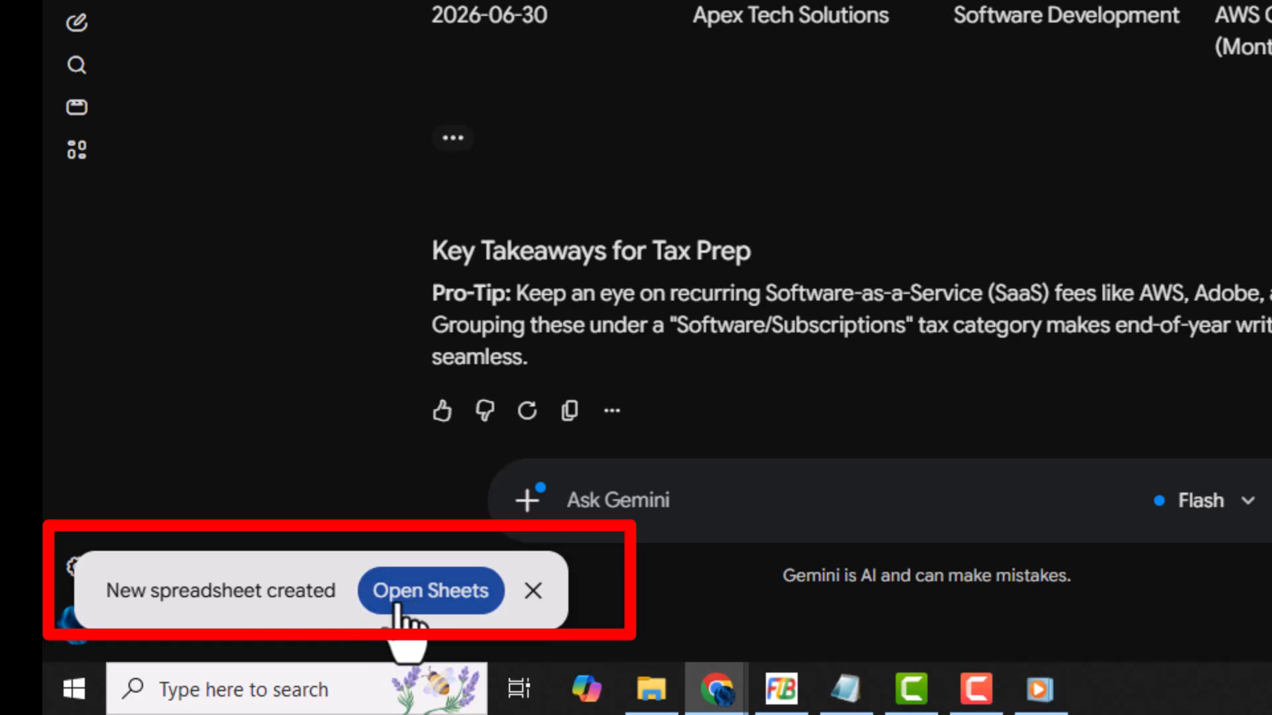
pyautogui.click(455, 604)
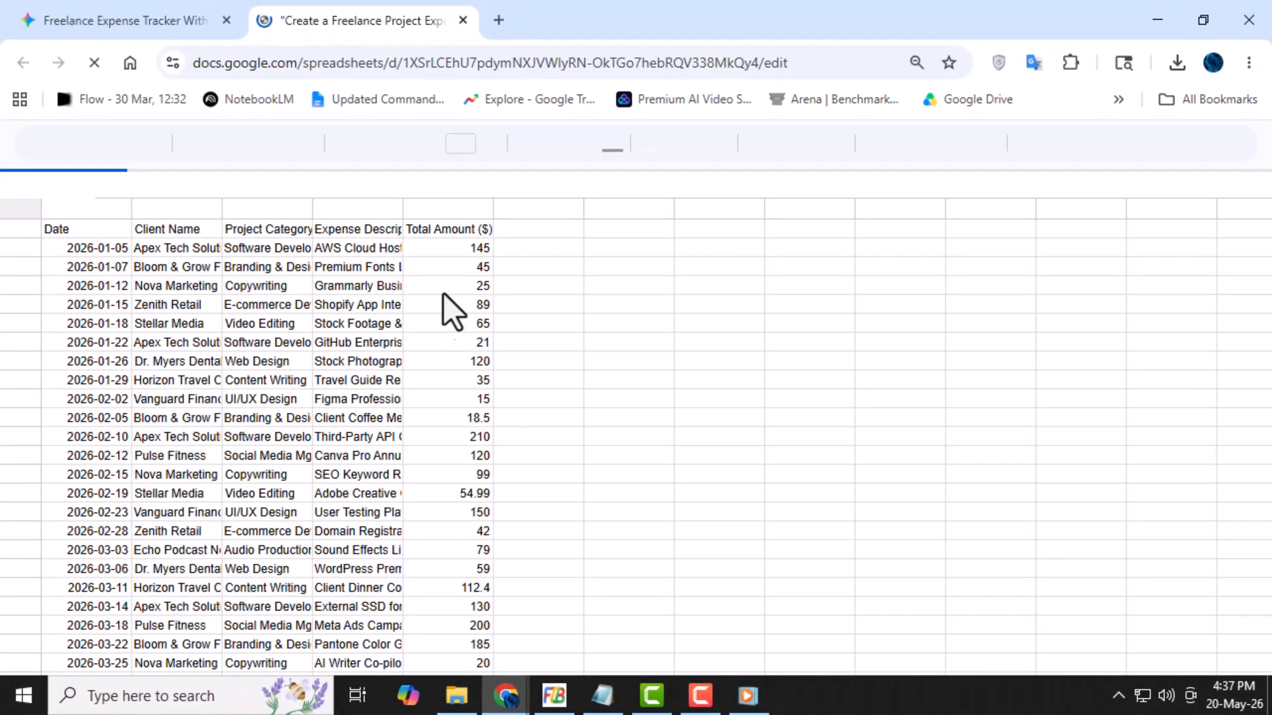
# - Fill the header cells A1:E1 with yellow and widen columns A, B and D
pyautogui.click(285, 324)
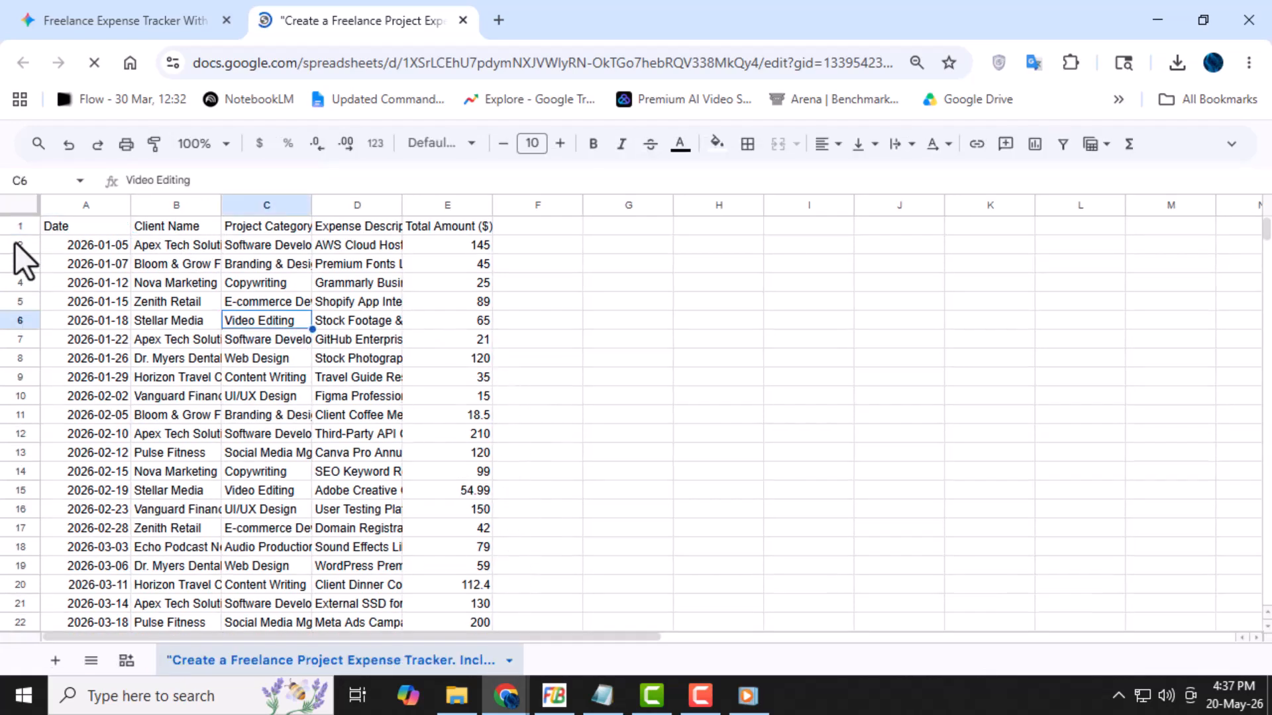
pyautogui.moveTo(53, 230); pyautogui.dragTo(469, 230)
pyautogui.click(683, 146)
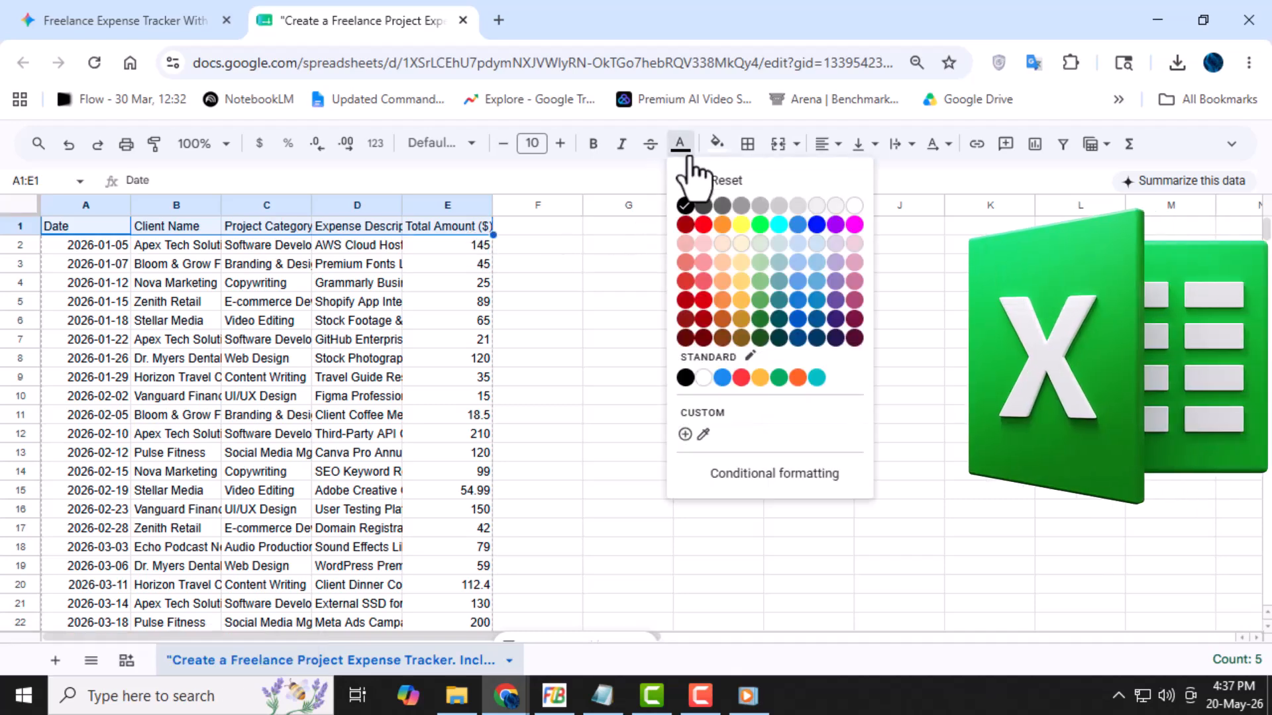
pyautogui.click(717, 144)
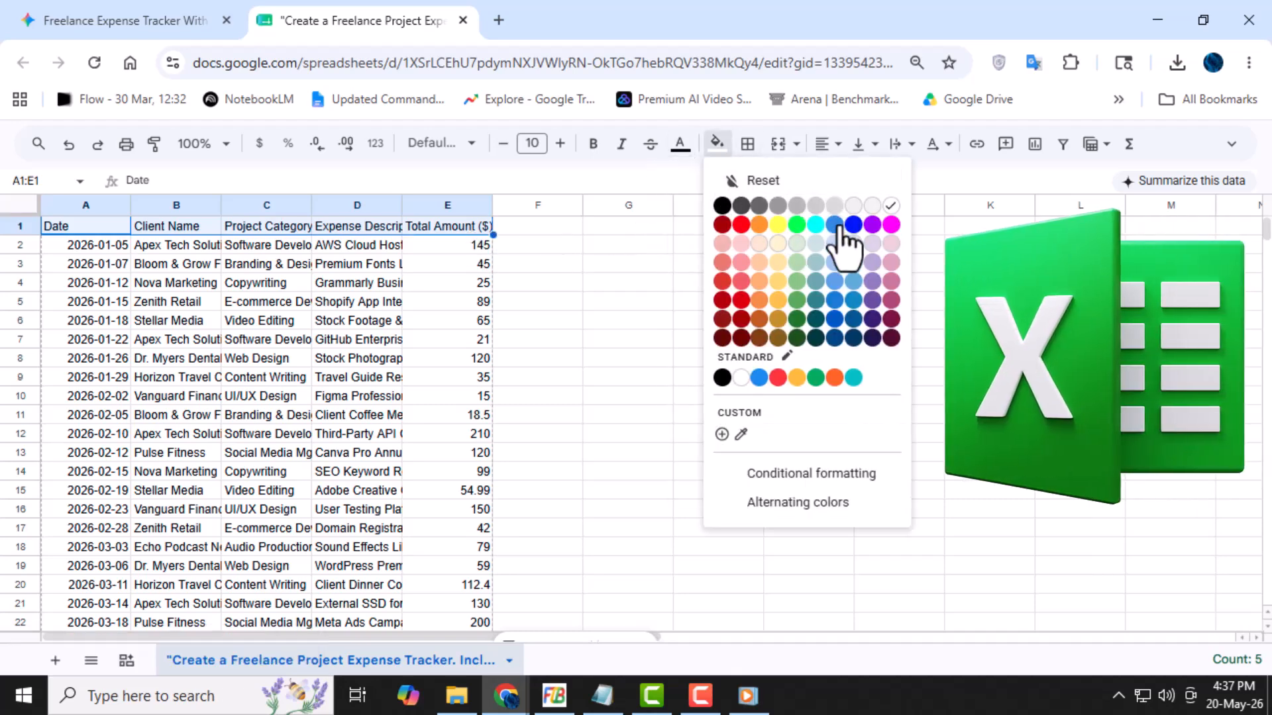
pyautogui.click(741, 224)
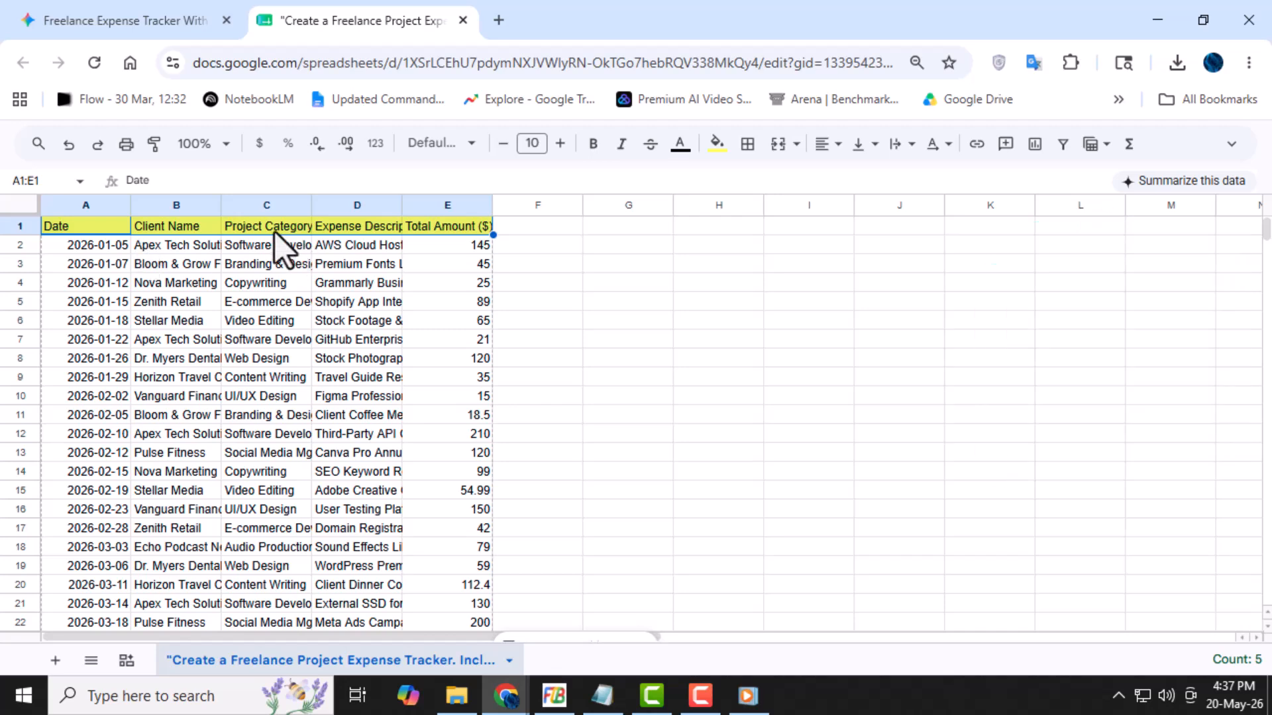
pyautogui.moveTo(131, 207); pyautogui.dragTo(133, 208)
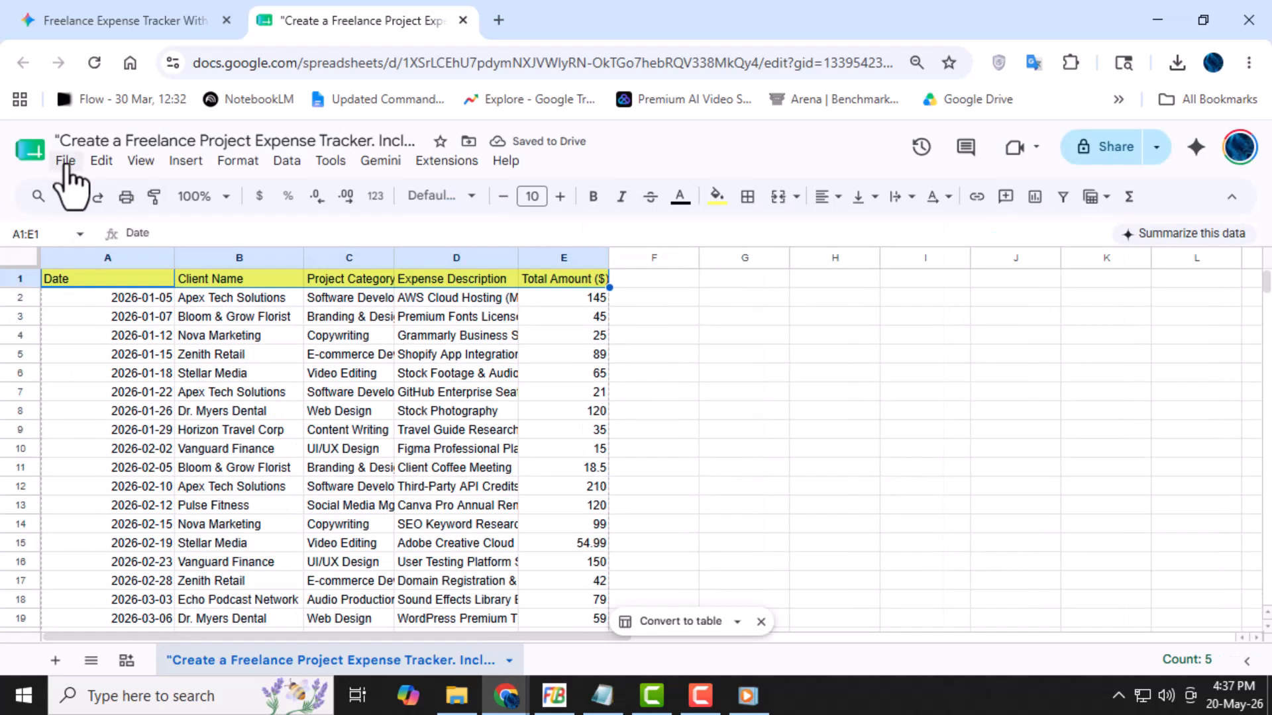
# - Download the expense tracker spreadsheet as a Microsoft Excel (.xlsx) file
pyautogui.click(66, 165)
pyautogui.moveTo(132, 389)
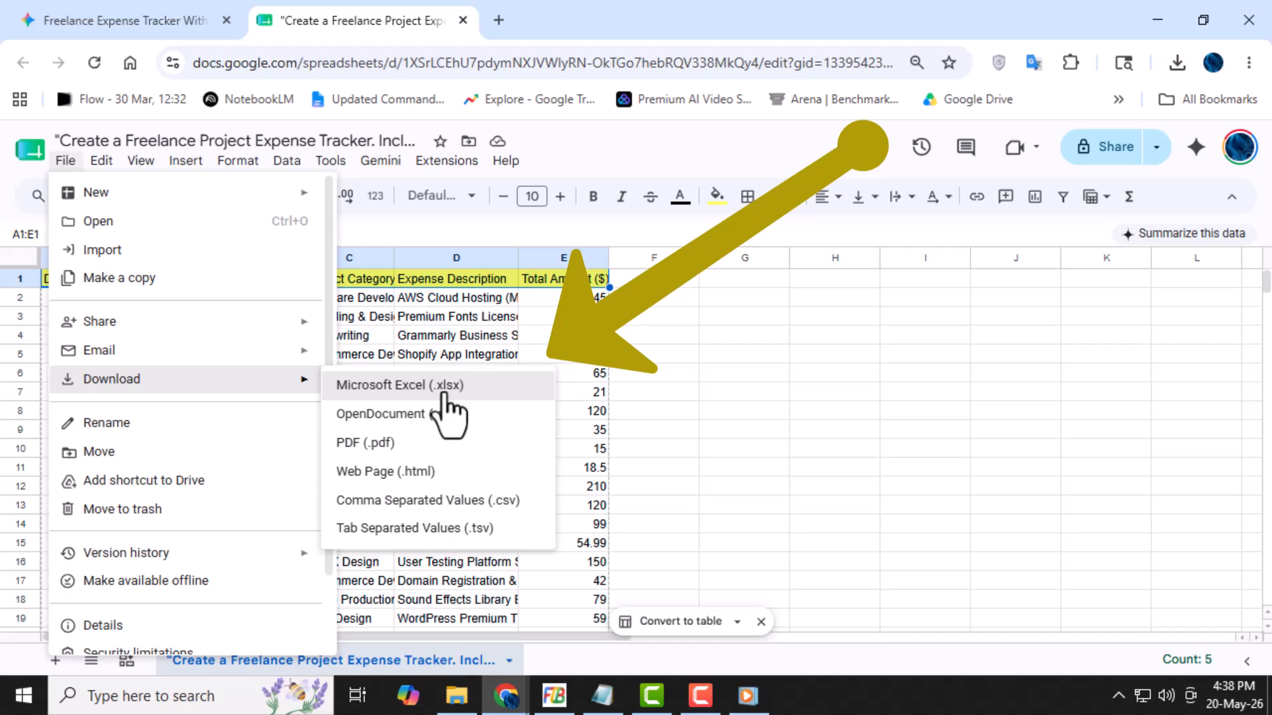
pyautogui.click(445, 391)
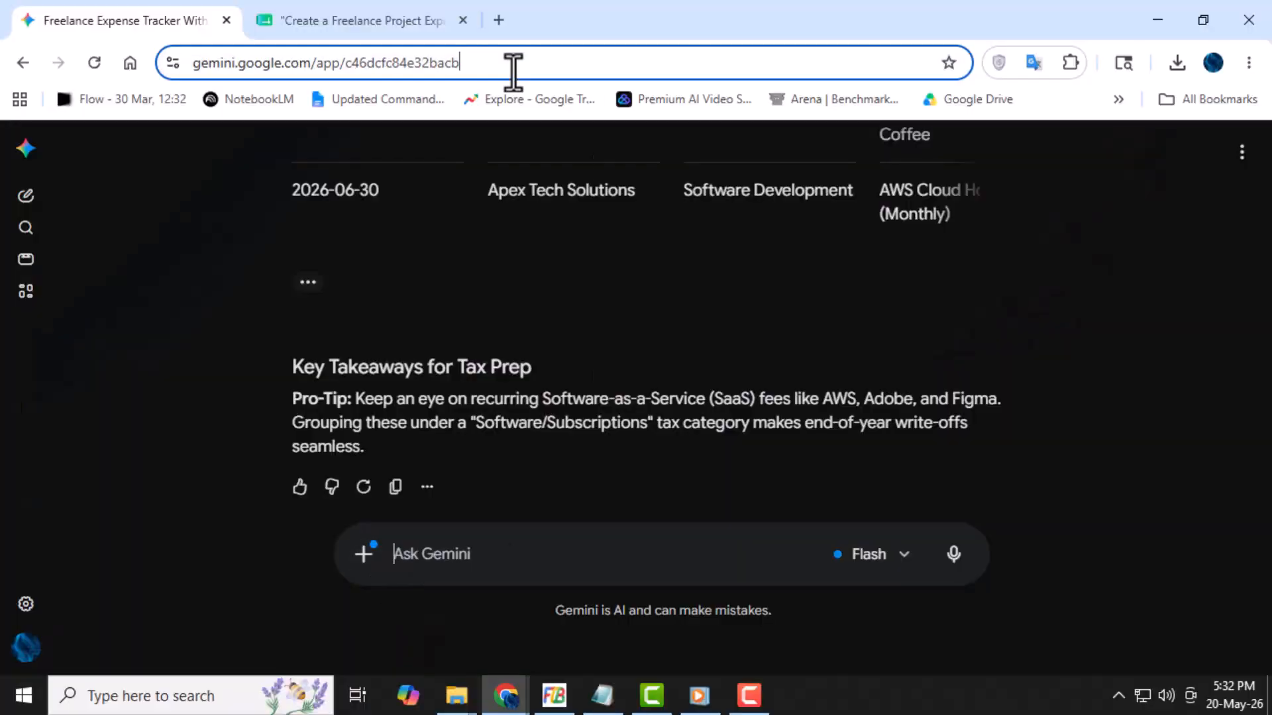
# - Return to Gemini and start a new chat, accepting the deletion of the current one
pyautogui.click(511, 68)
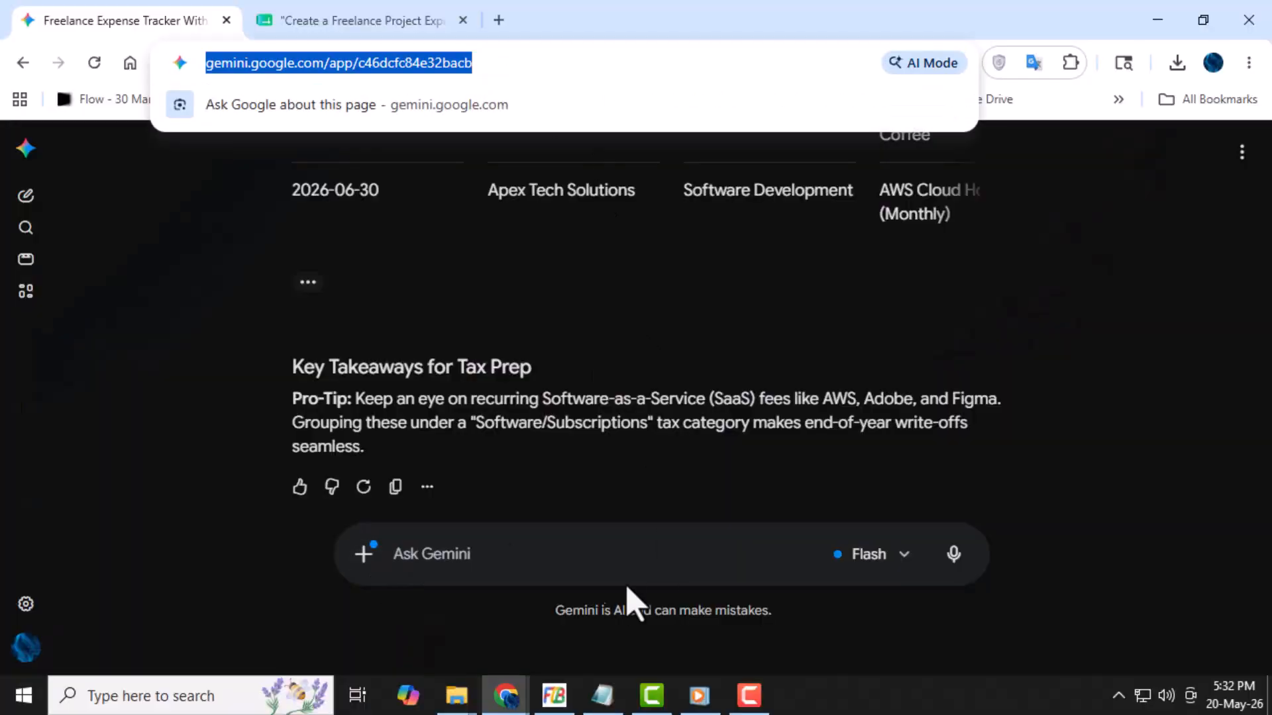
pyautogui.click(475, 554)
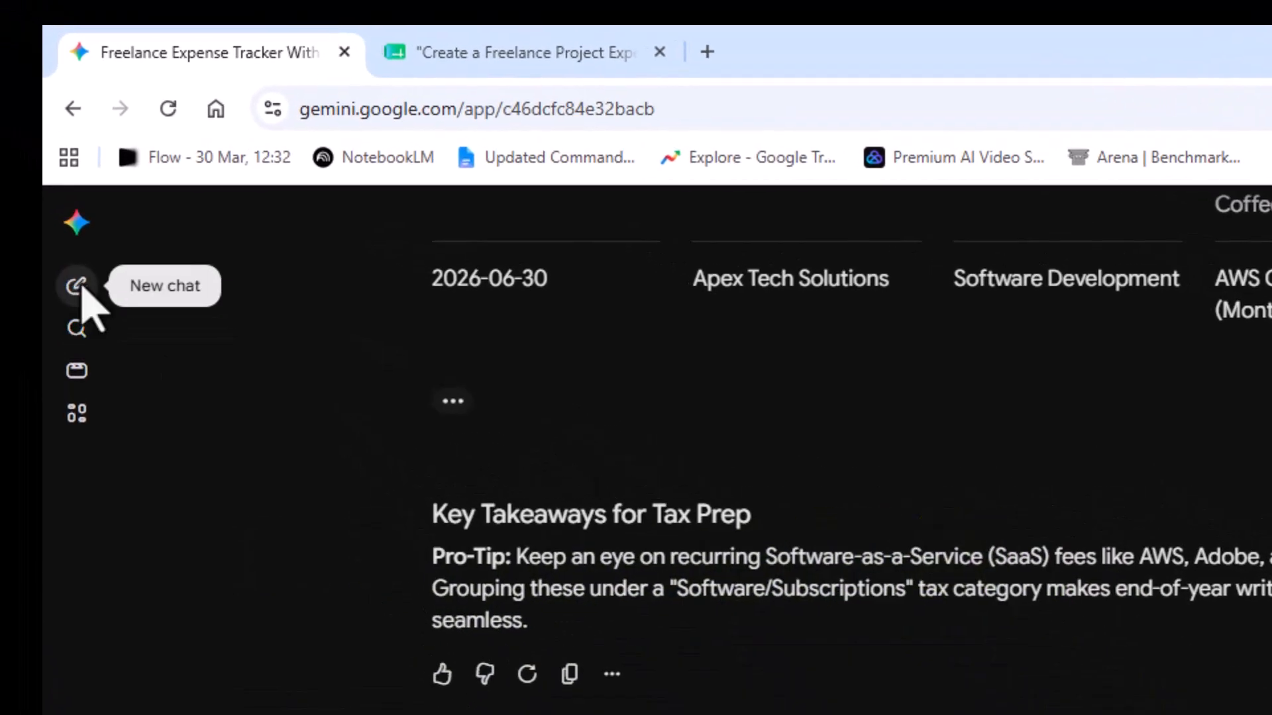
pyautogui.click(35, 212)
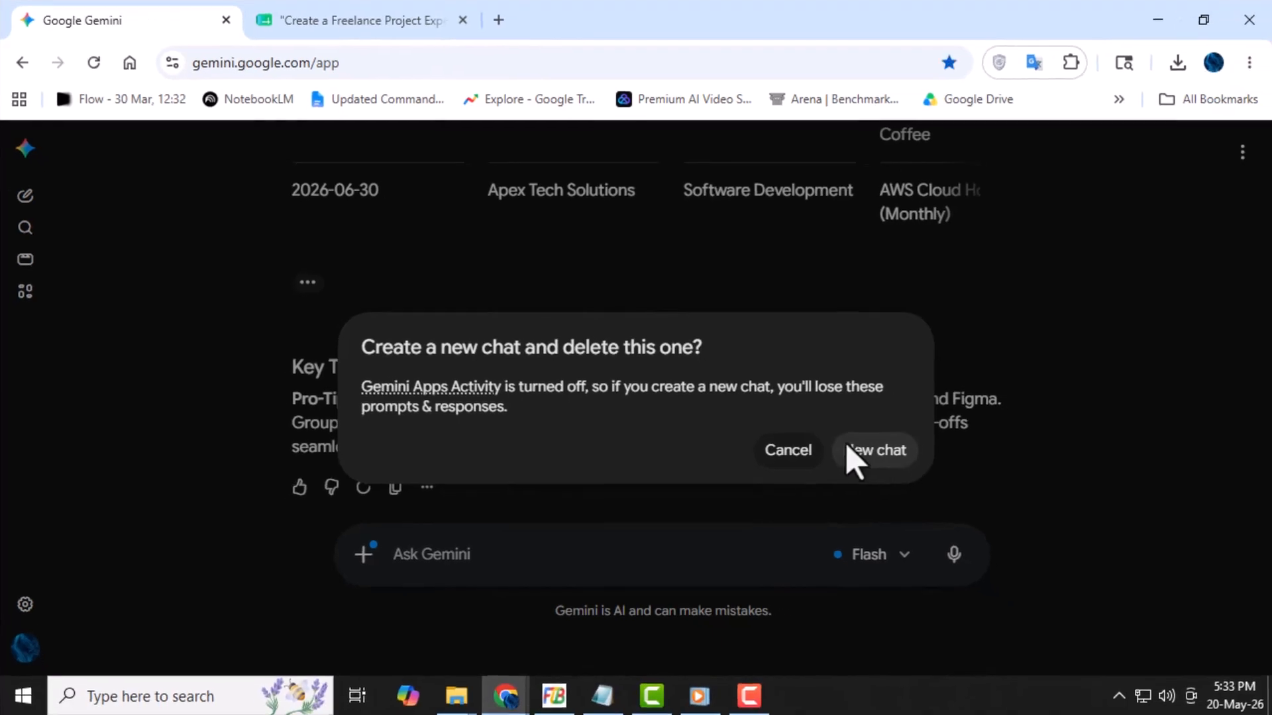
pyautogui.click(1097, 566)
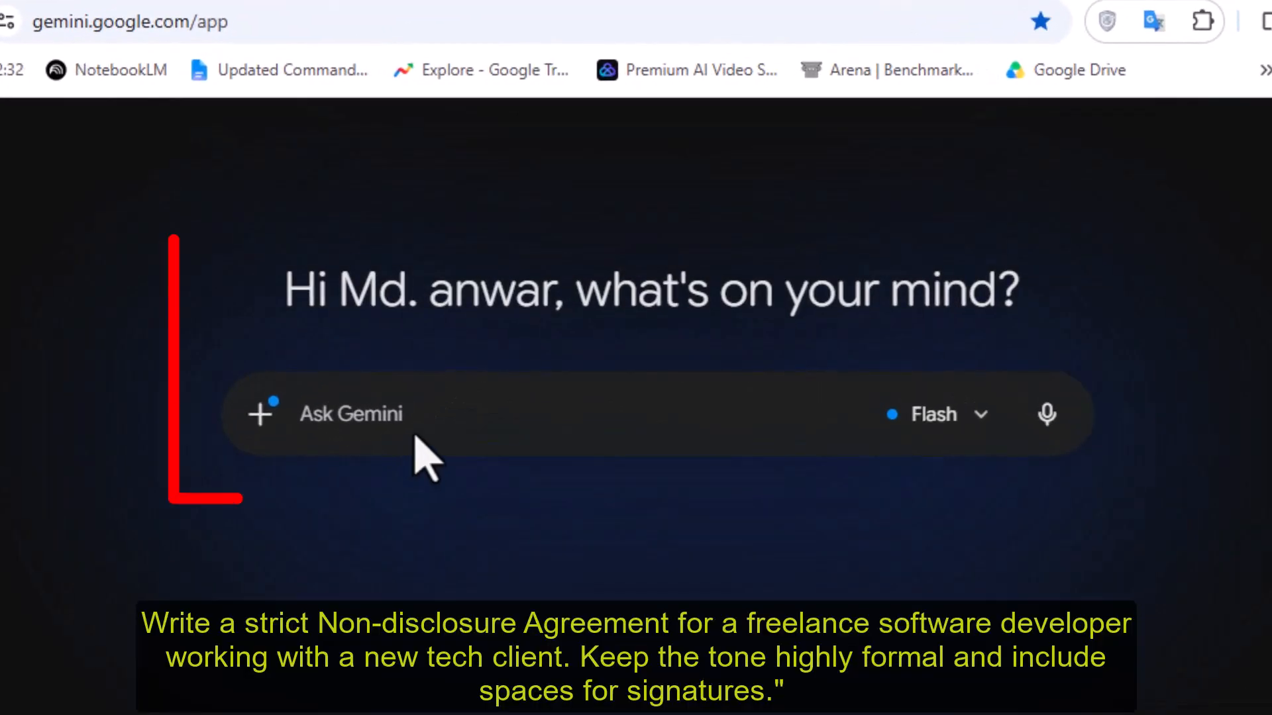
# - Ask Gemini to write a strict, highly formal Non-disclosure Agreement for a freelance software developer working with a new tech client, including spaces for signatures
pyautogui.click(418, 416)
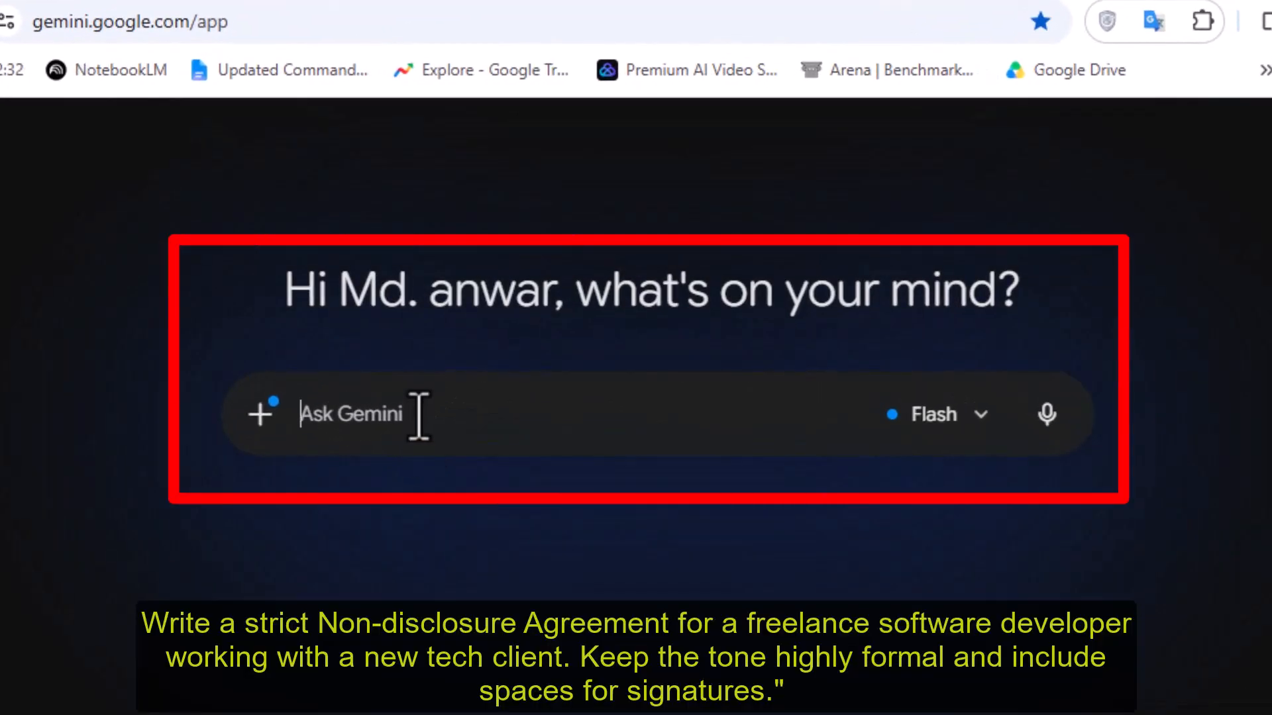
pyautogui.write('Write a strict Non-disclosure Agreement for a freelance software developer working with a new tech client. Keep the tone highly formal and include spaces for signatures."')
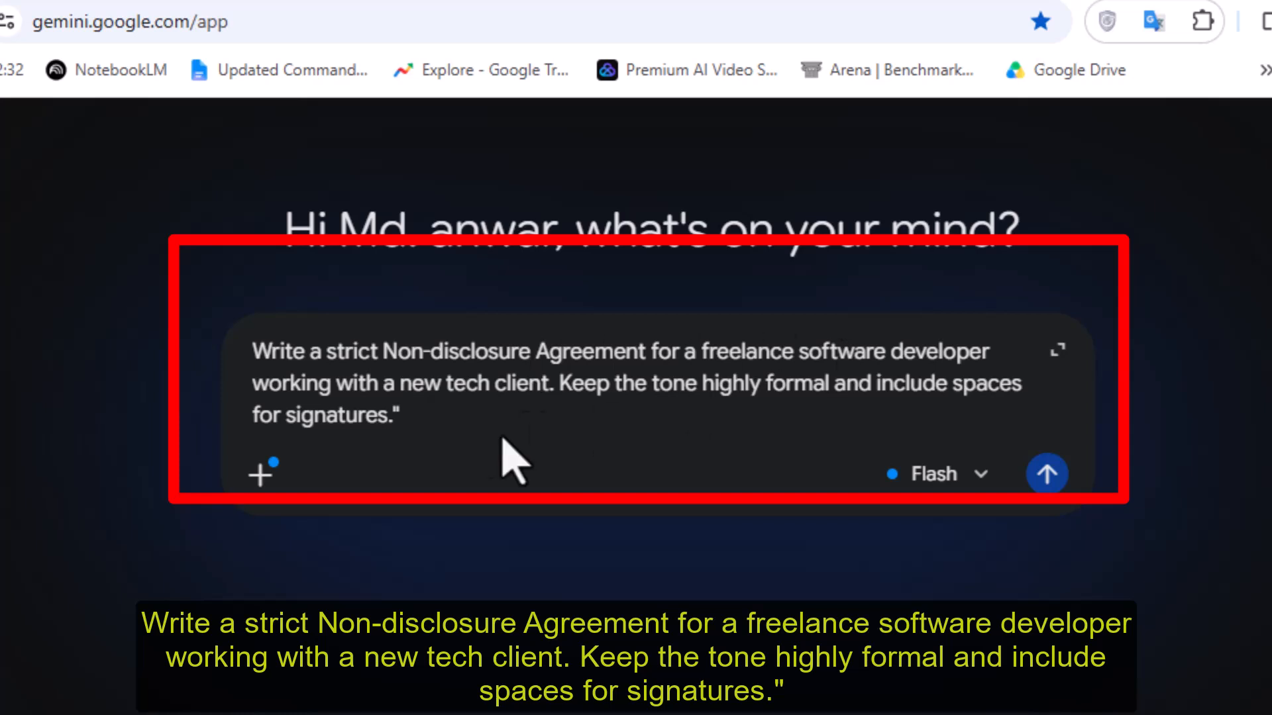
pyautogui.moveTo(427, 424); pyautogui.dragTo(228, 346)
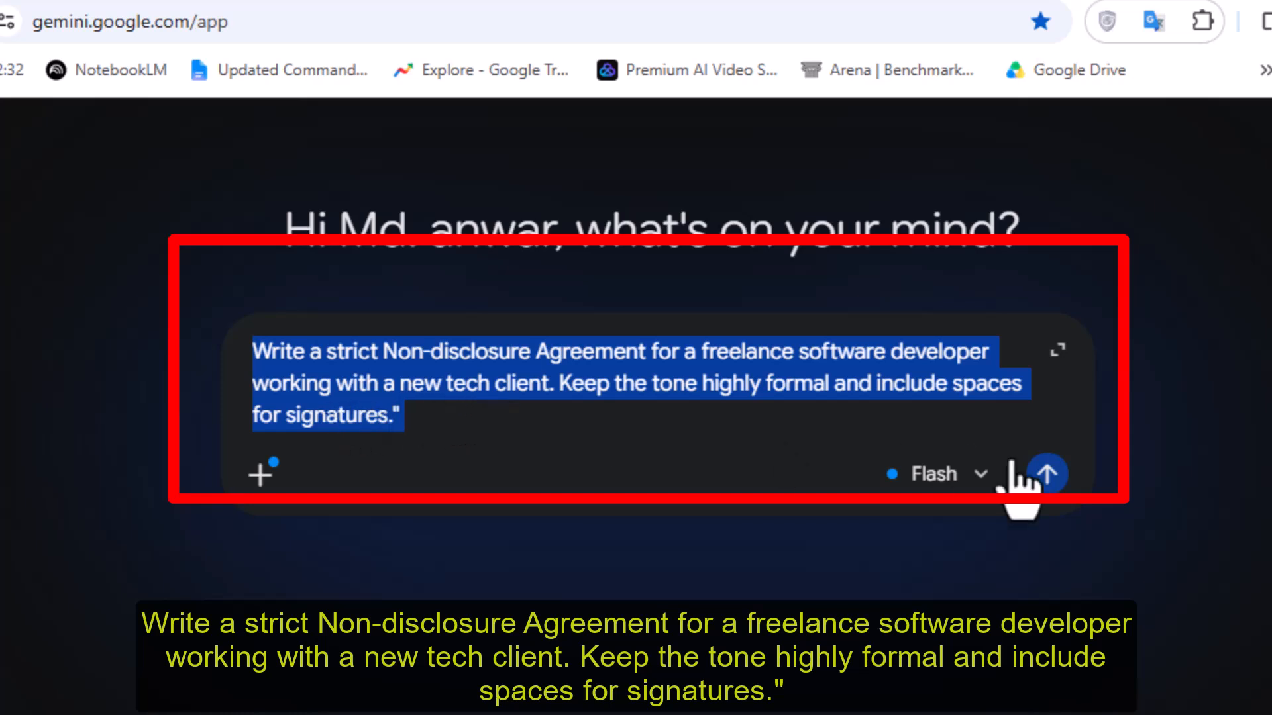
pyautogui.click(1050, 479)
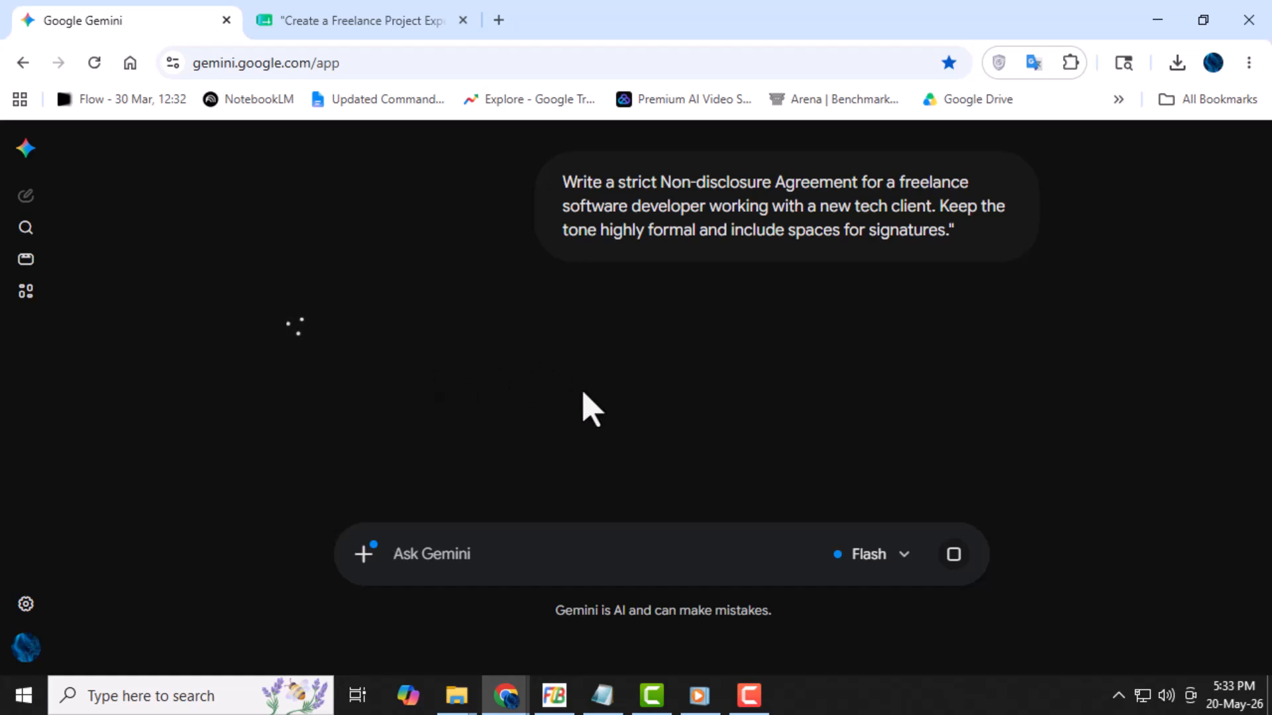
pyautogui.scroll(-1, 673, 383)
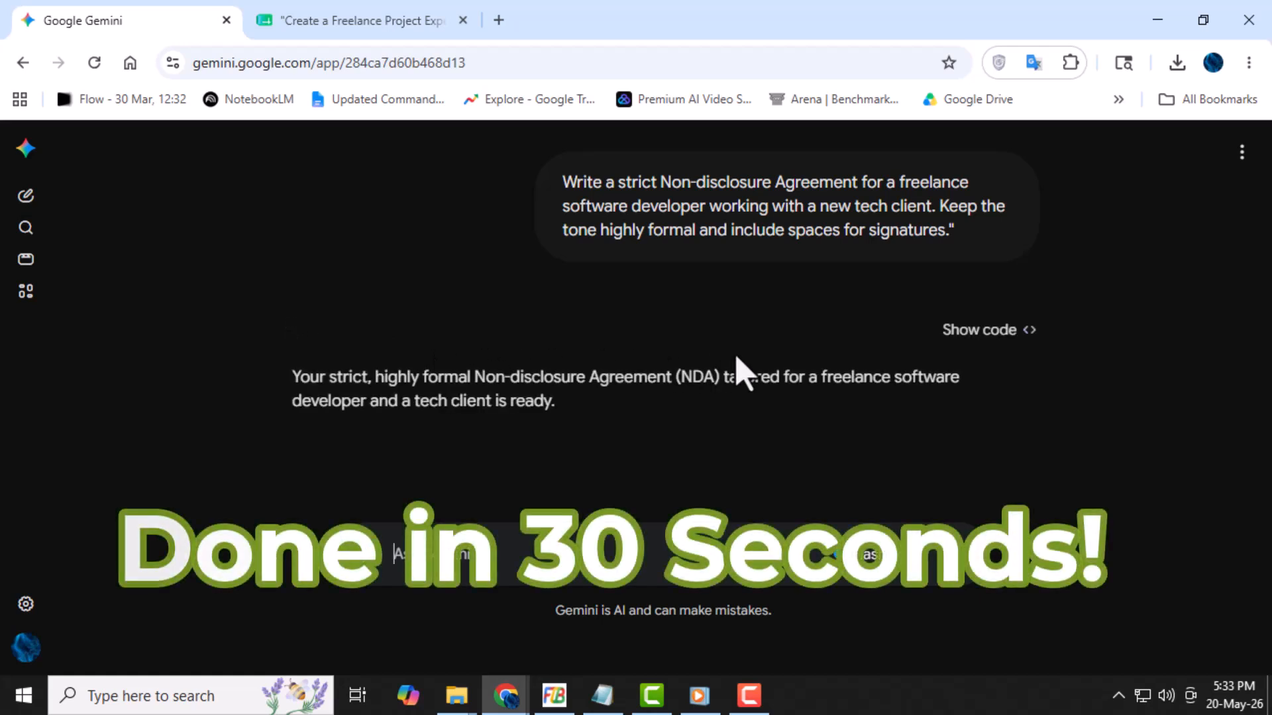
# - Export the Non-disclosure Agreement response to Google Docs and open the new document
pyautogui.scroll(-5, 397, 438)
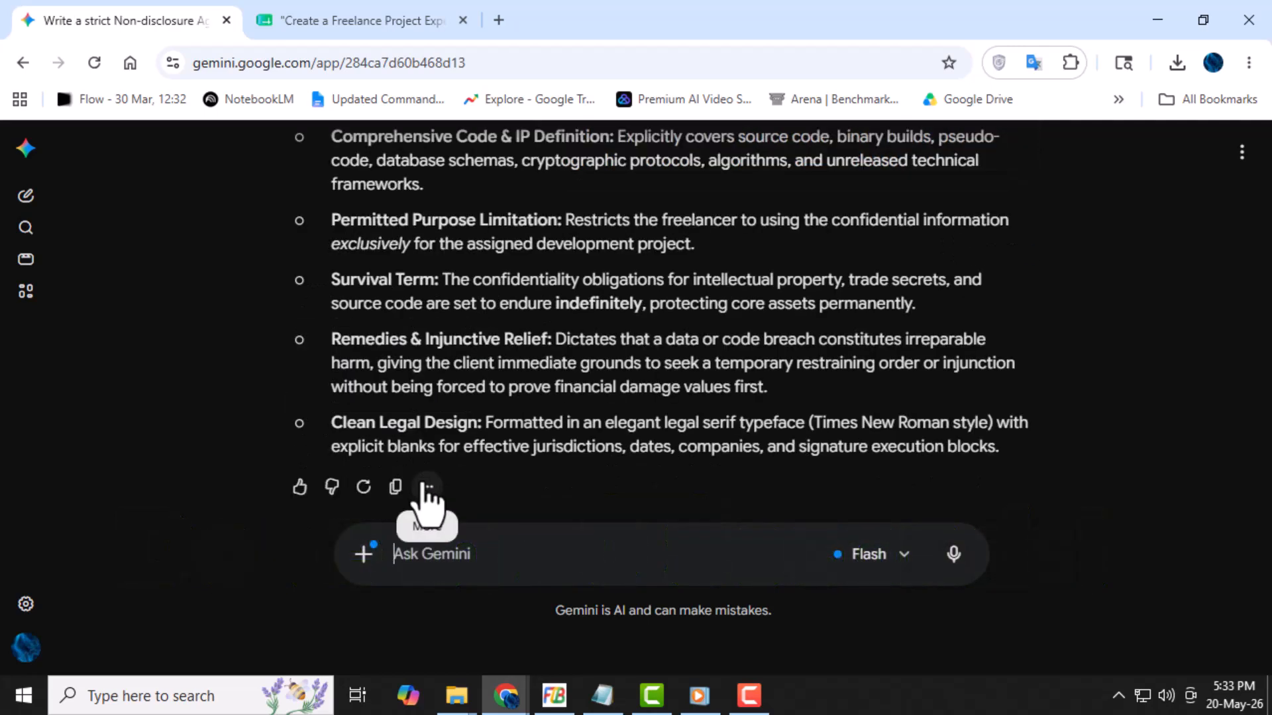
pyautogui.click(426, 489)
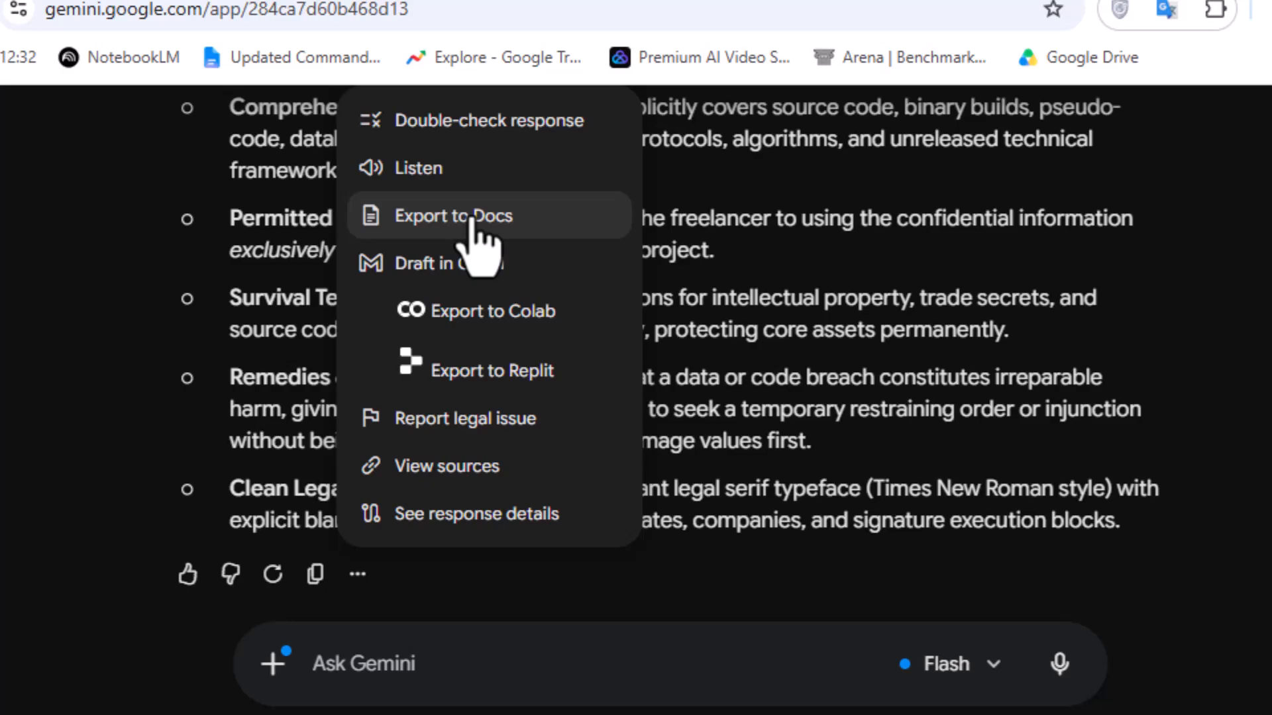
pyautogui.click(471, 220)
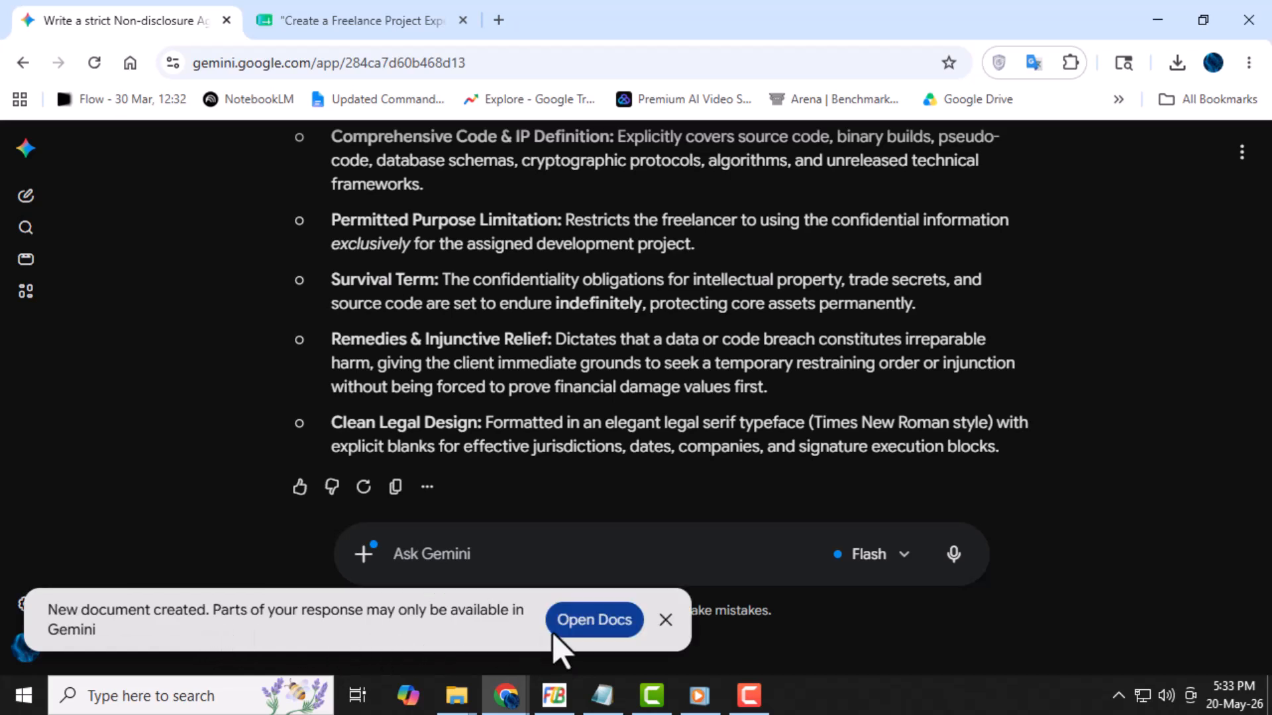
pyautogui.click(614, 629)
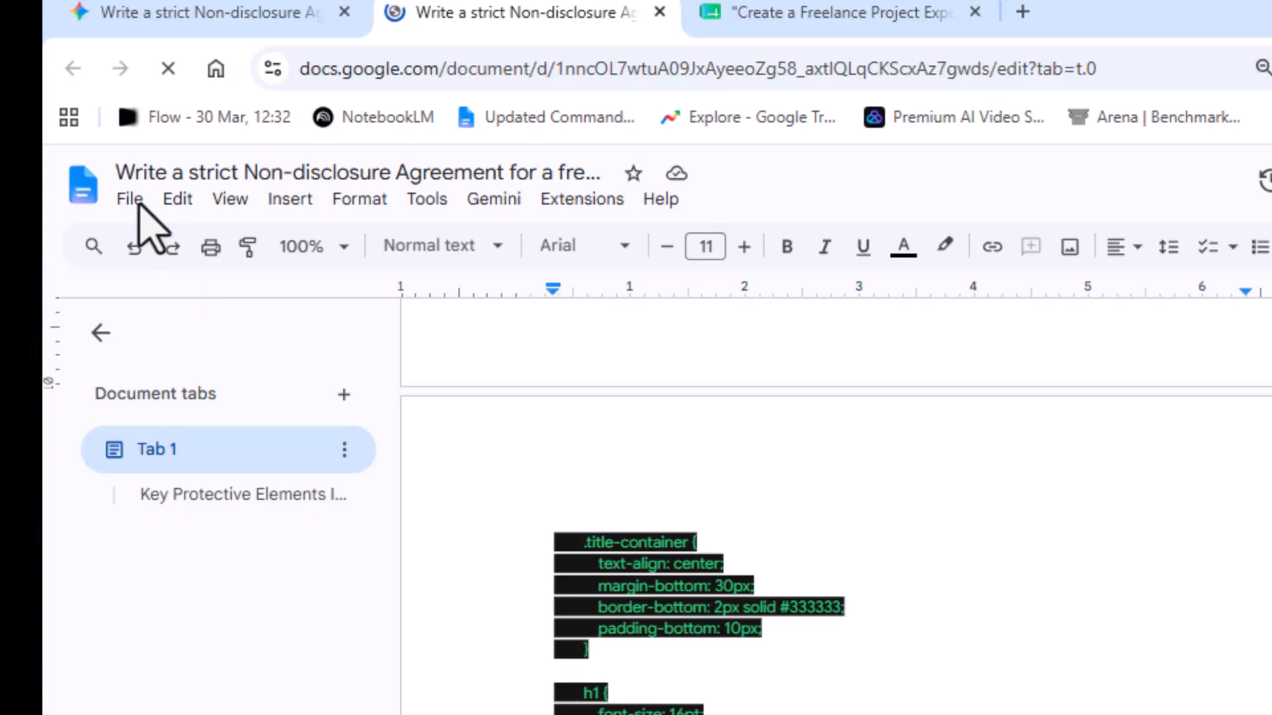
# - Download the Non-disclosure Agreement document as a Microsoft Word (.docx) file and open it from the recent downloads
pyautogui.click(131, 200)
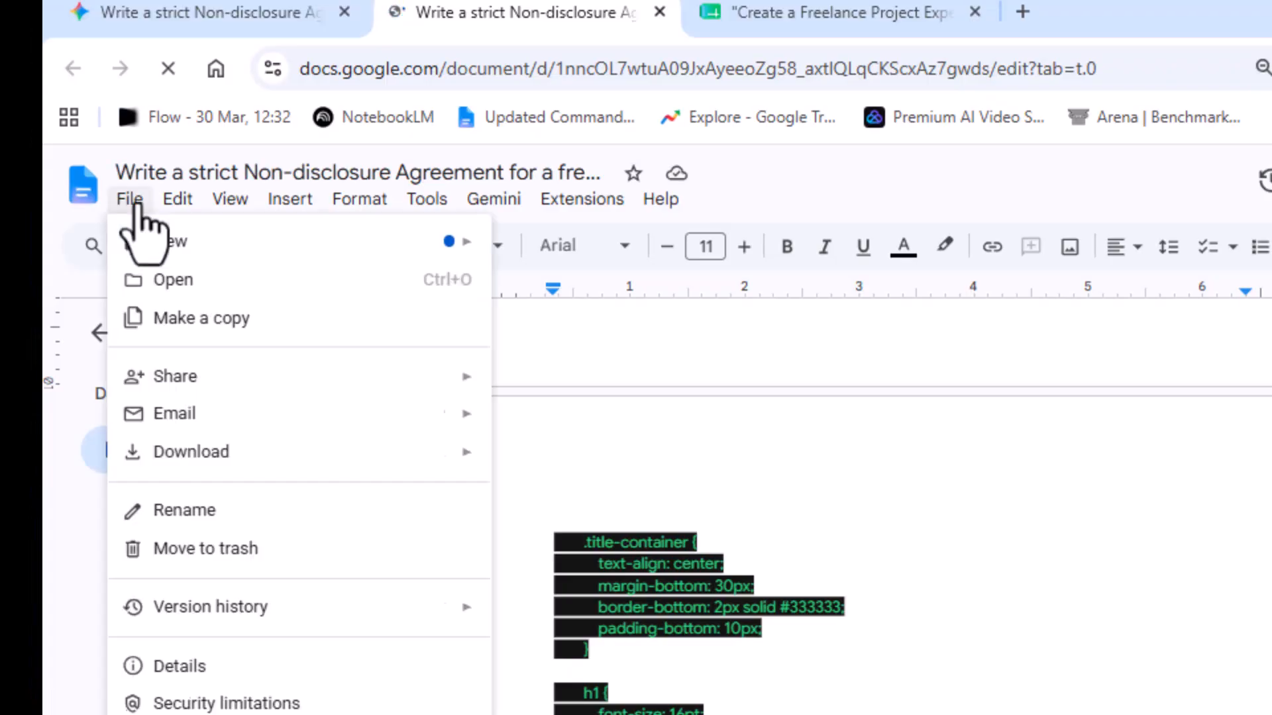
pyautogui.moveTo(176, 464)
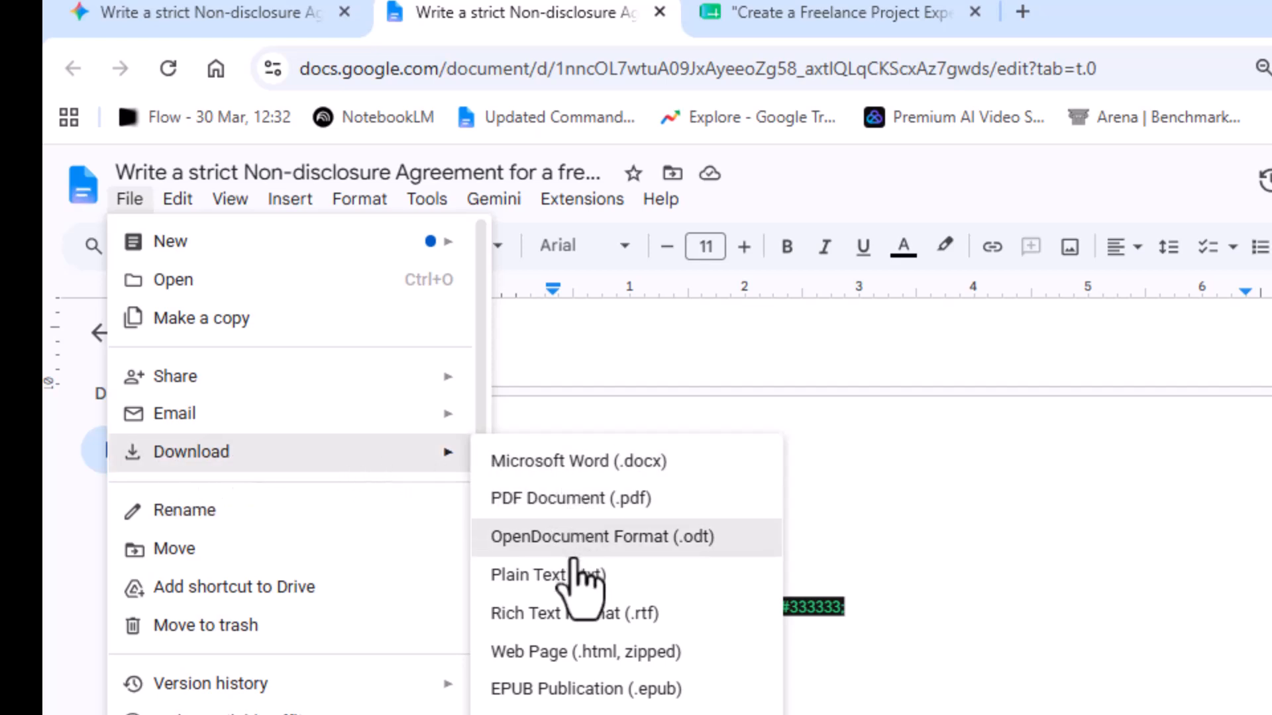
pyautogui.click(613, 464)
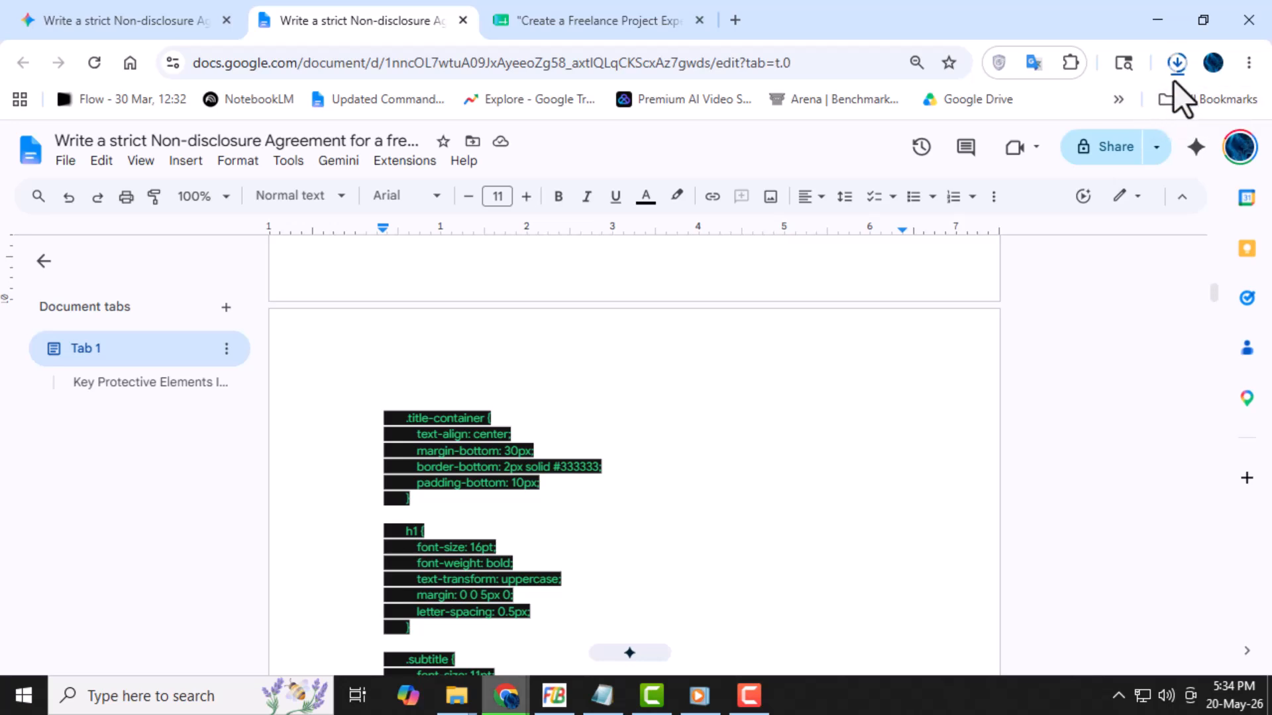
pyautogui.click(1177, 63)
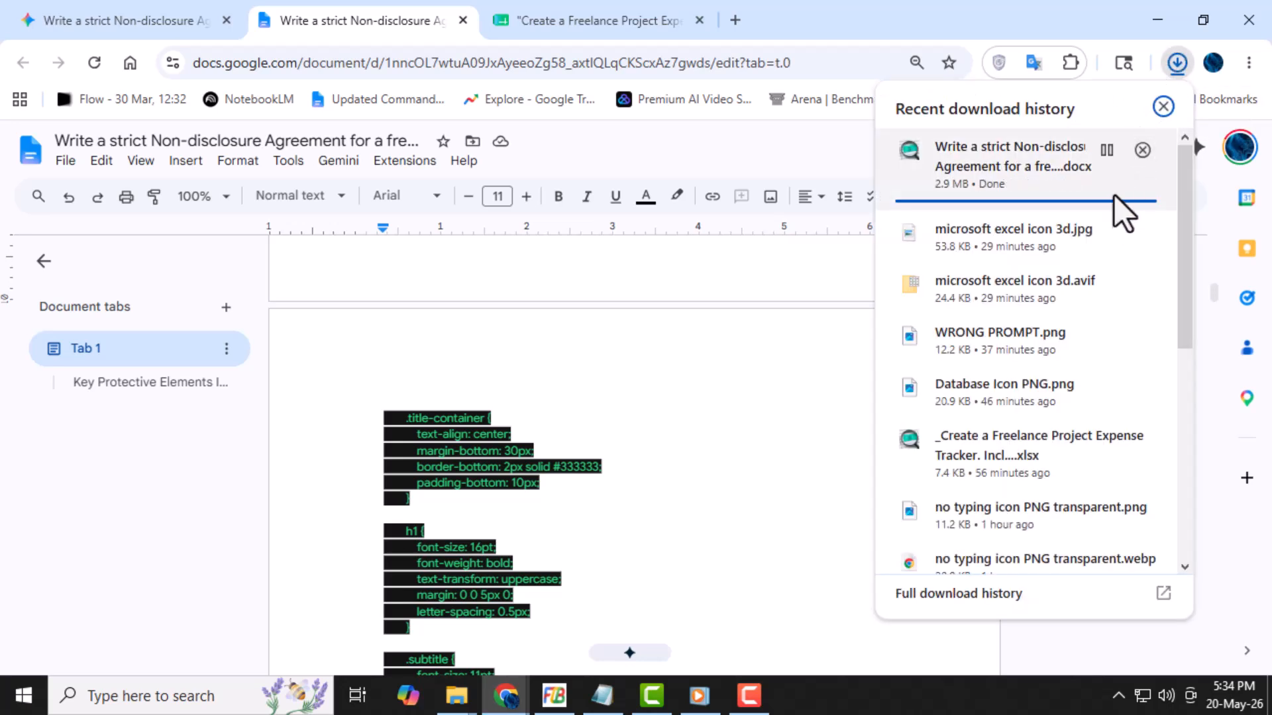
pyautogui.click(1113, 161)
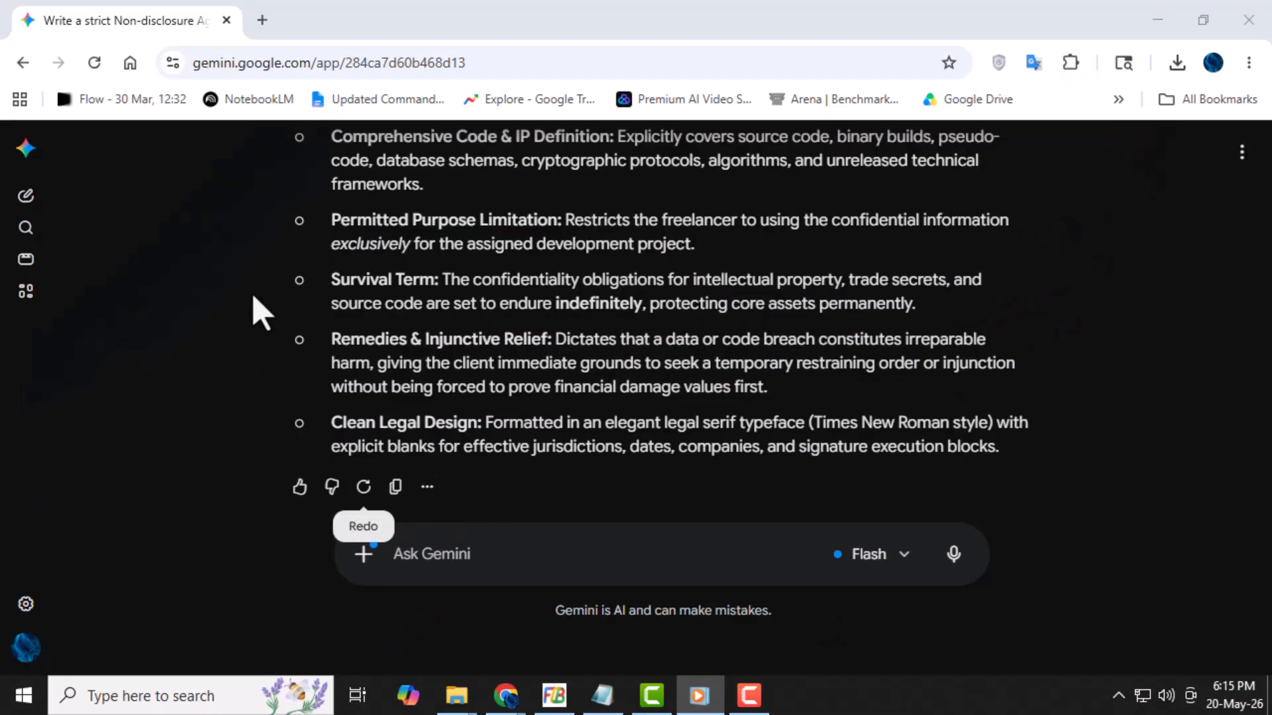
# - In a new Gemini chat replacing the current one, request a 3-page Troubleshooting Guide for PC Boot Errors with clear headings and bullet points
pyautogui.click(25, 199)
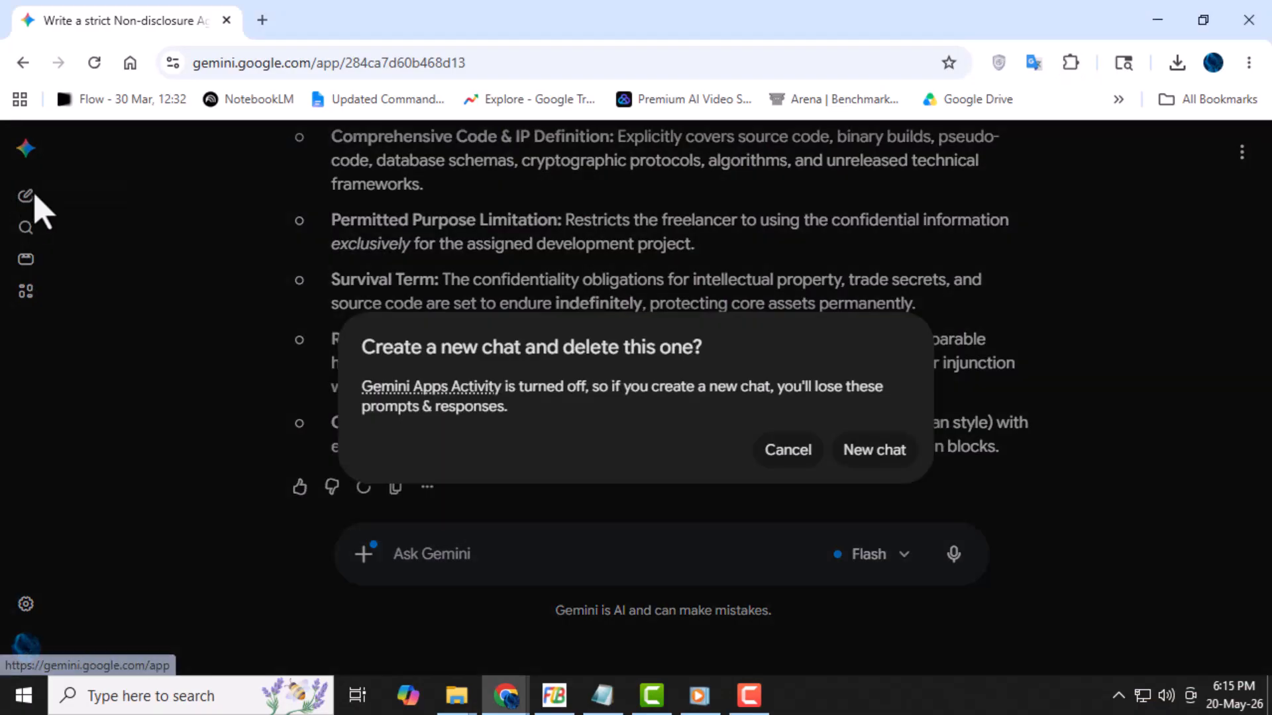
pyautogui.click(881, 456)
pyautogui.write('"Create a 3-page Troubleshooting Guide for PC Boot Errors. Use clear headings and bullet points for easy reading."')
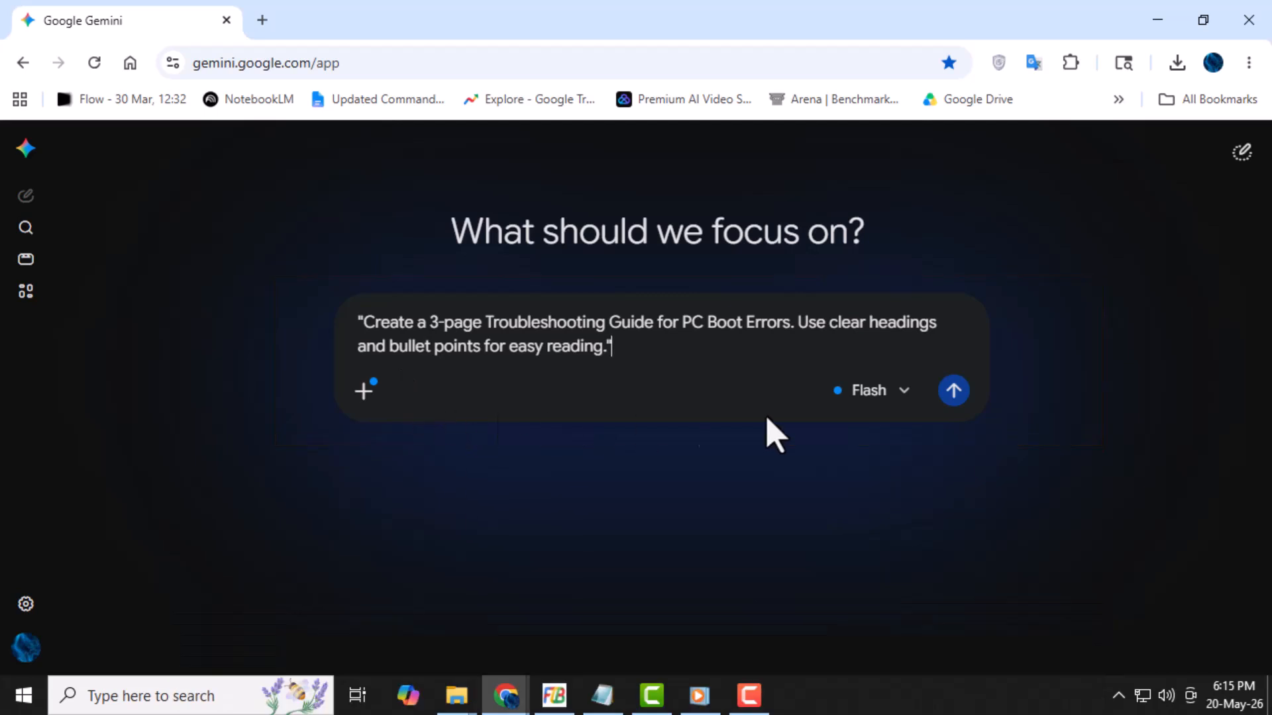
pyautogui.press('Return')
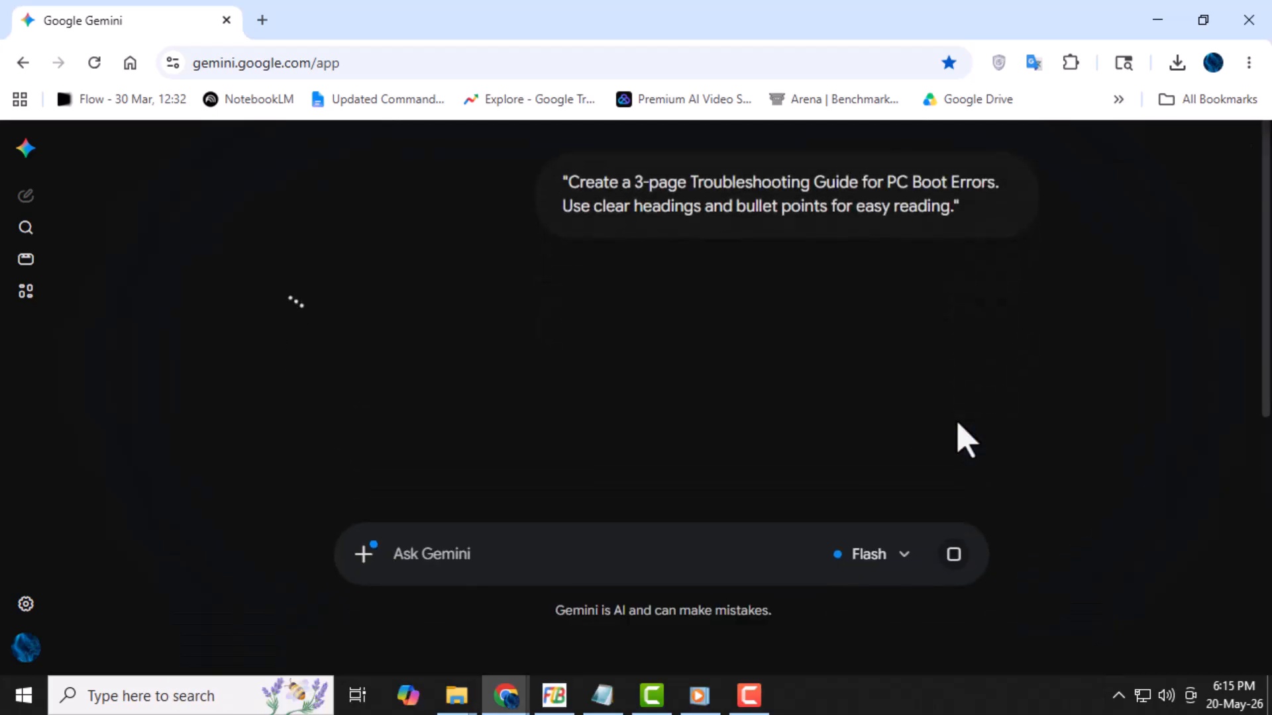